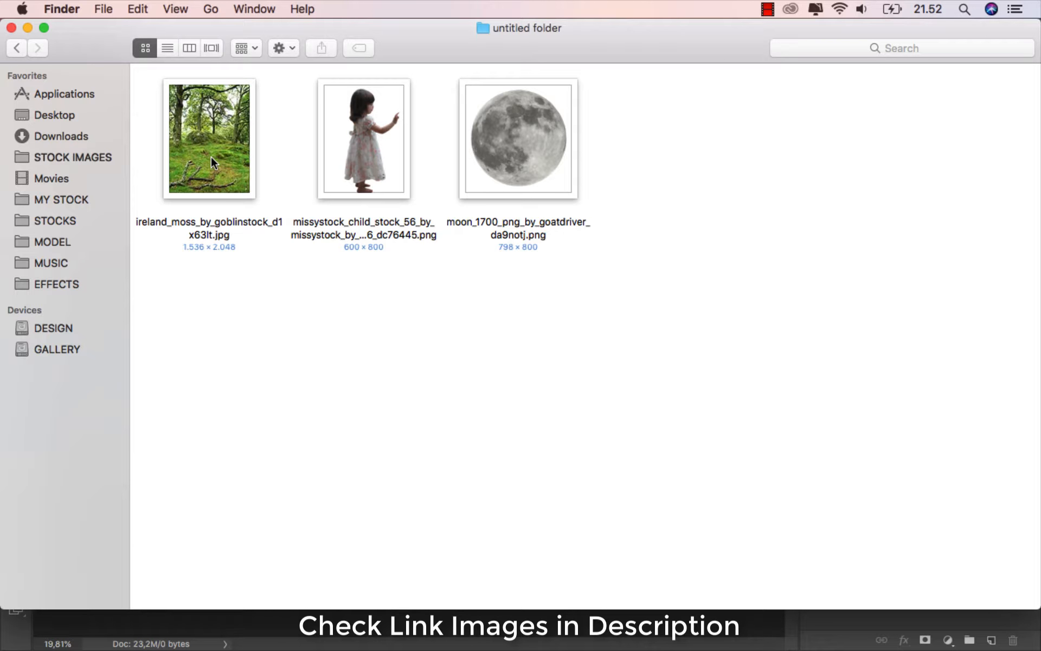
- Place the ireland_moss forest image from Finder into the Photoshop document and stretch it horizontally to about 63.28% so it spans the canvas
left_click_drag(210, 156, 414, 326)
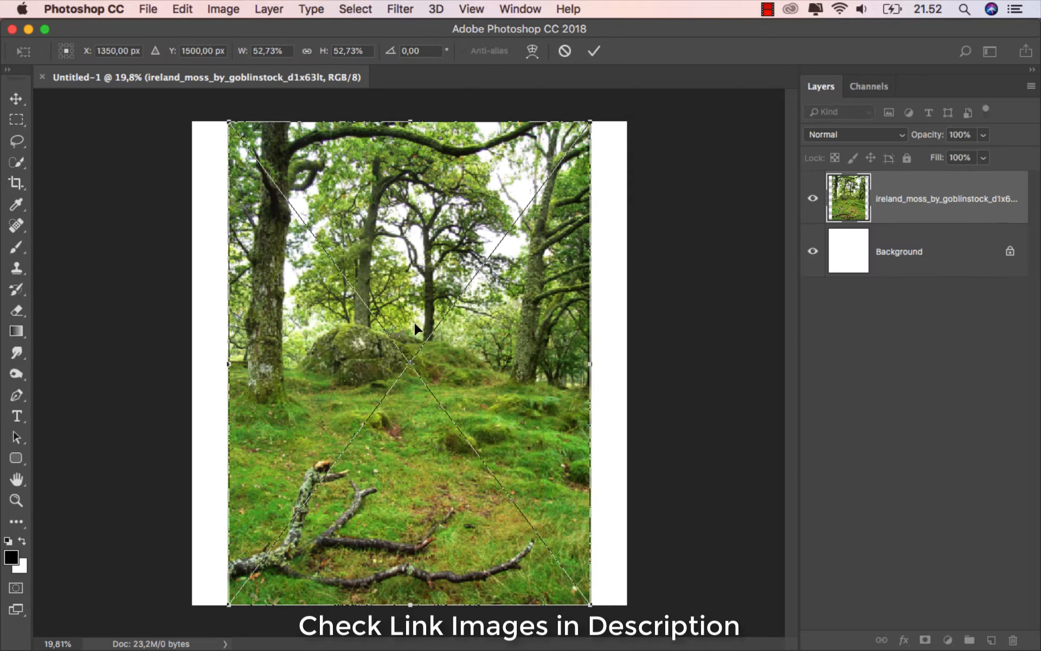
left_click_drag(589, 363, 628, 366)
left_click_drag(228, 360, 192, 362)
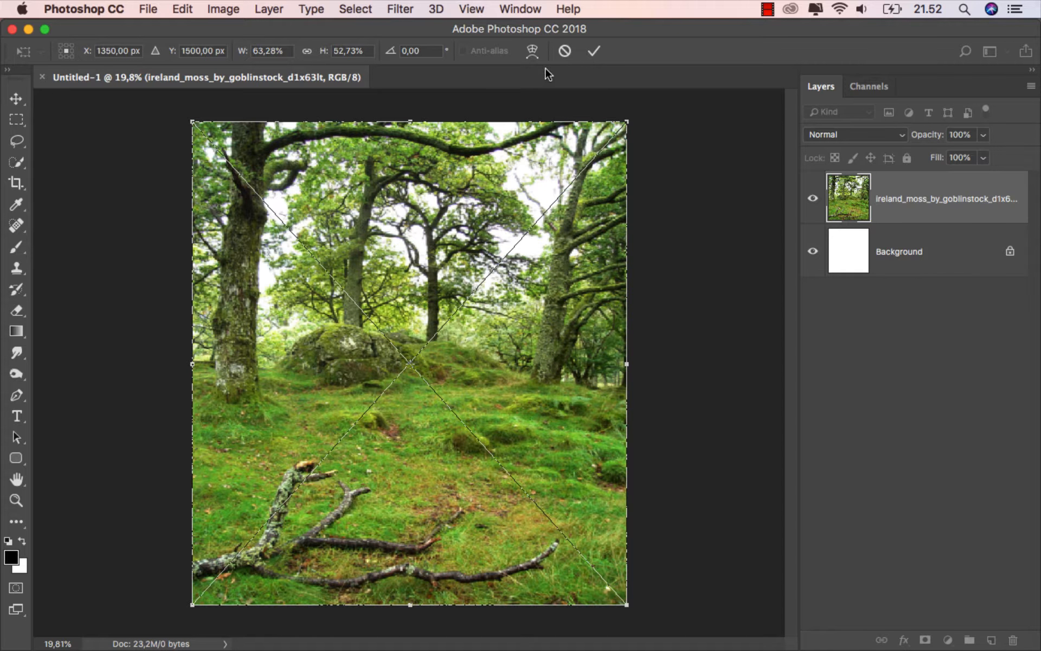
left_click(594, 51)
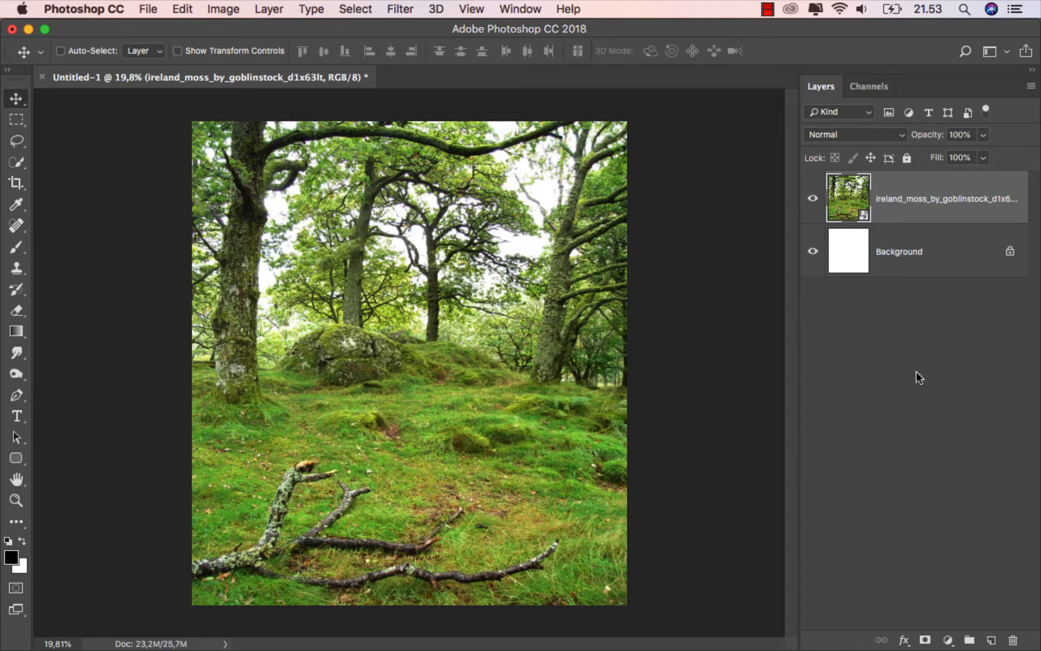
- Add a Color Lookup adjustment layer above the forest image using the Moonlight.3DL 3DLUT file
left_click(948, 640)
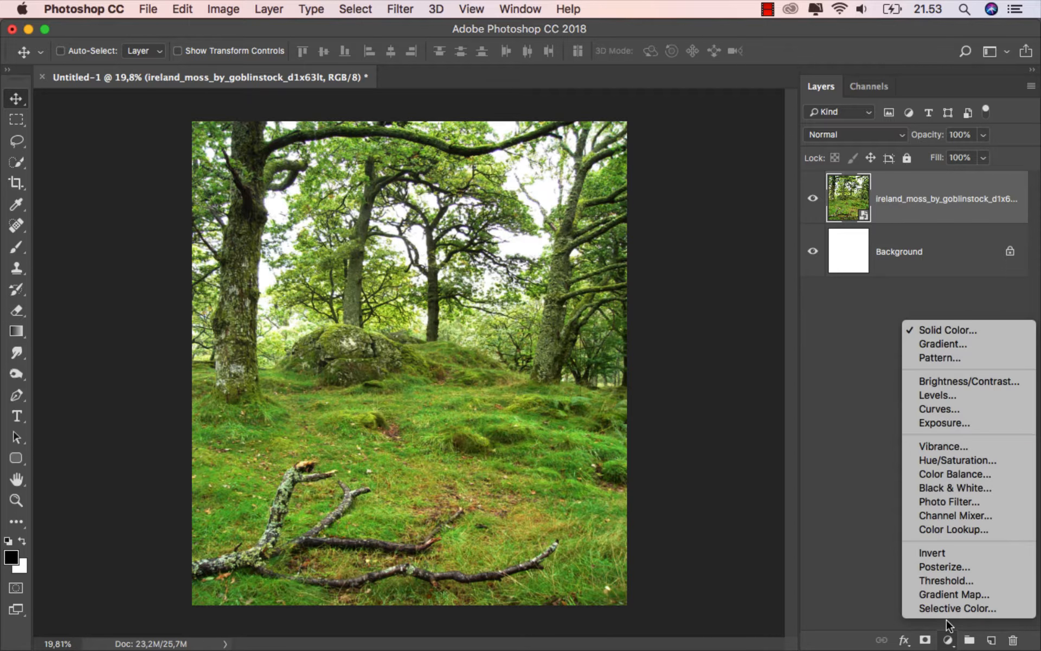
left_click(955, 530)
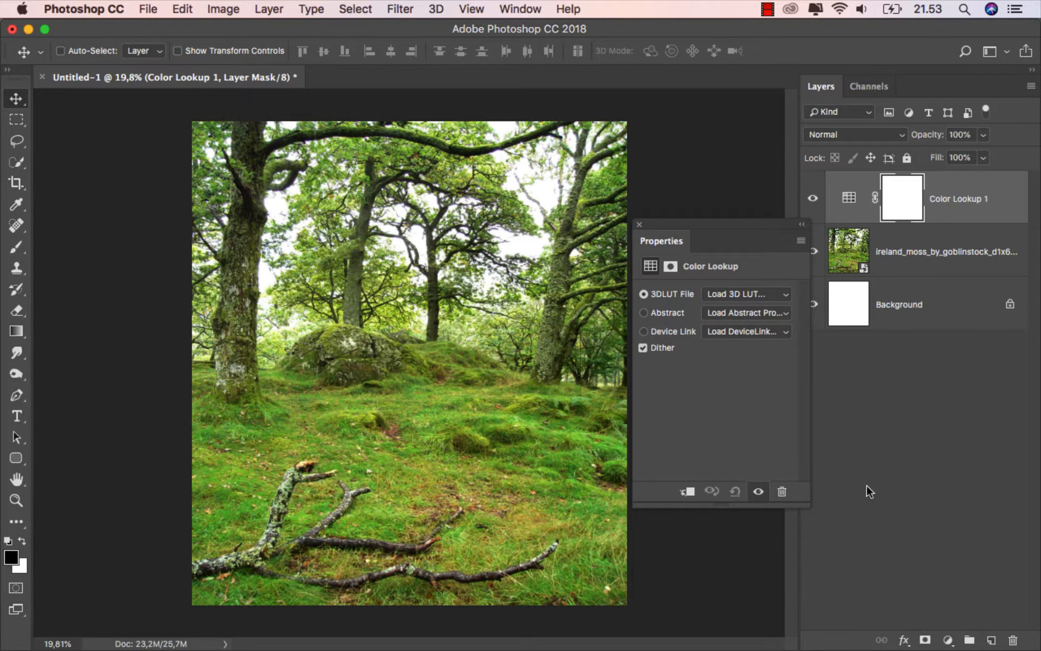
left_click(737, 292)
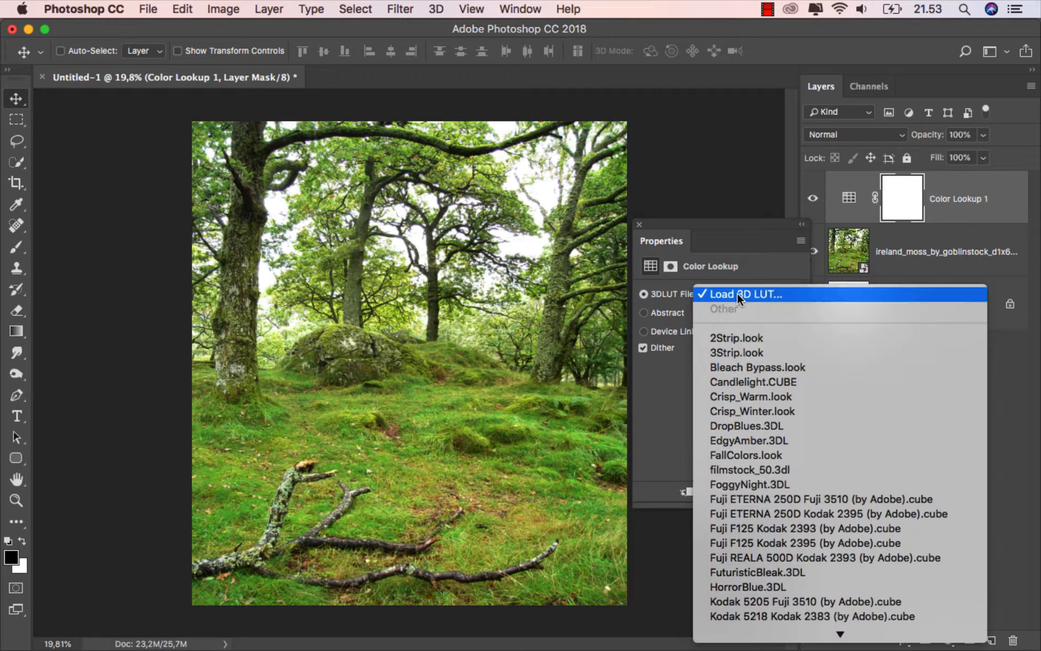
mouse_move(795, 635)
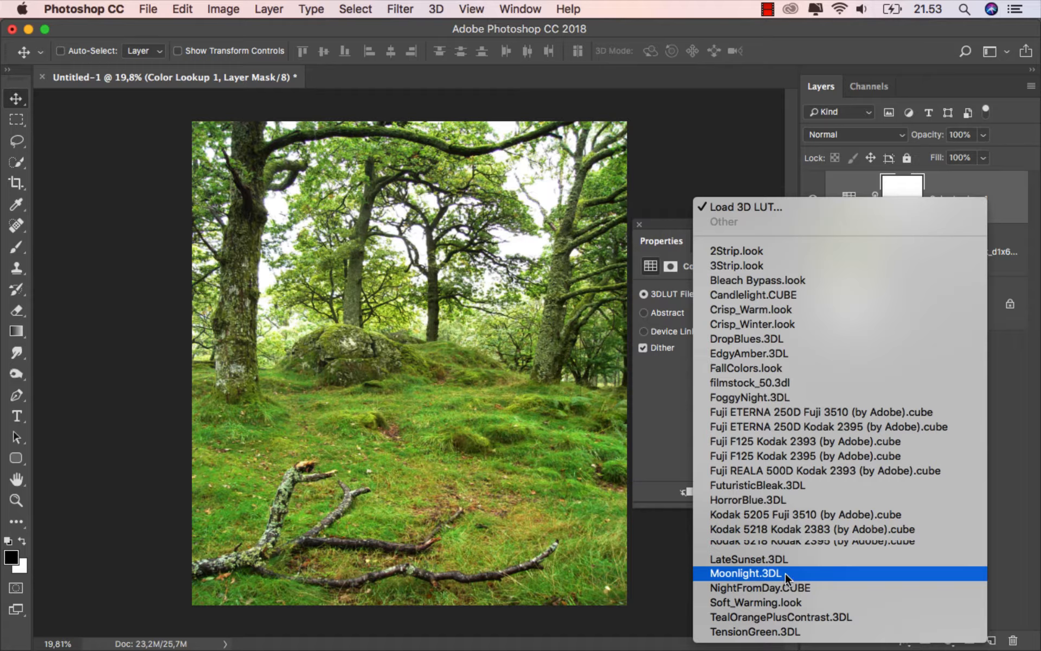
left_click(785, 572)
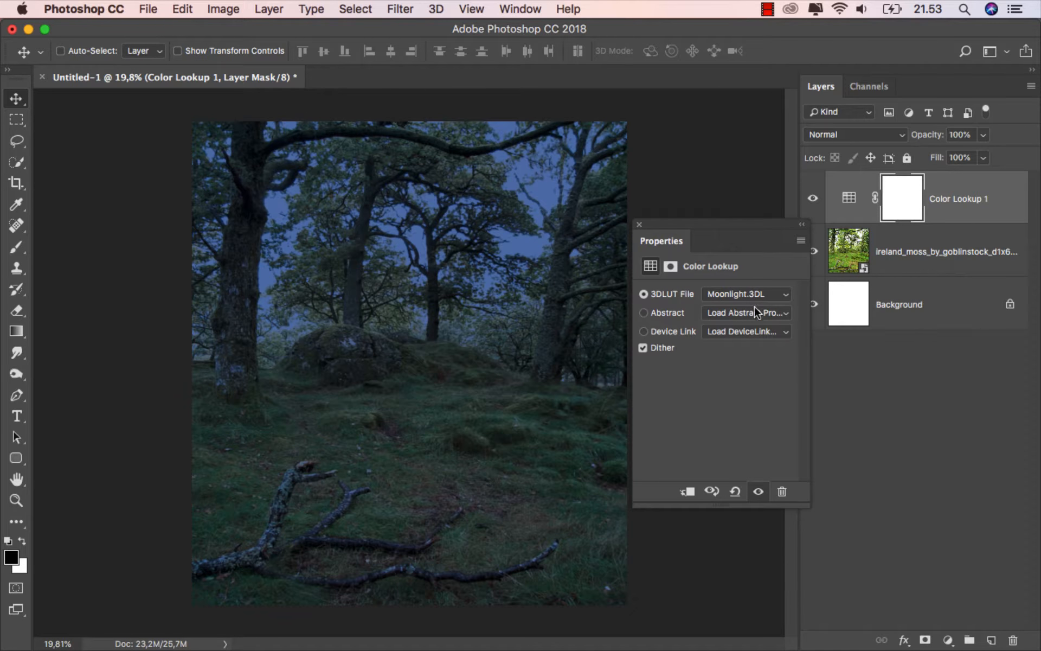
left_click(749, 294)
left_click(748, 294)
left_click(639, 224)
- Add a Curves adjustment layer above the Color Lookup layer and lower its white point to output 132
left_click(939, 208)
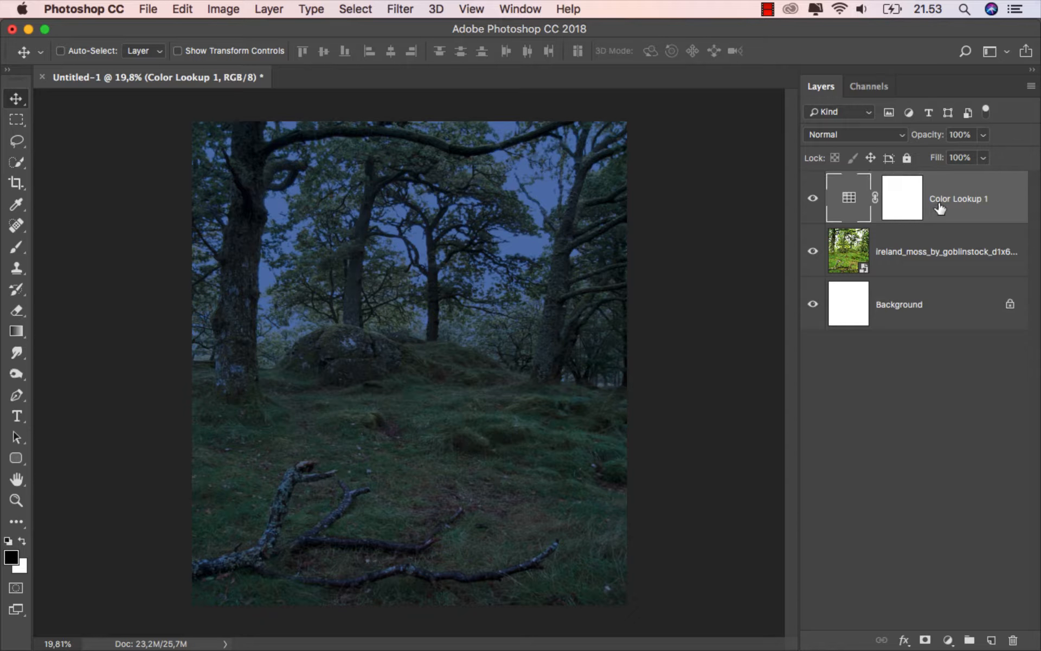
left_click(948, 639)
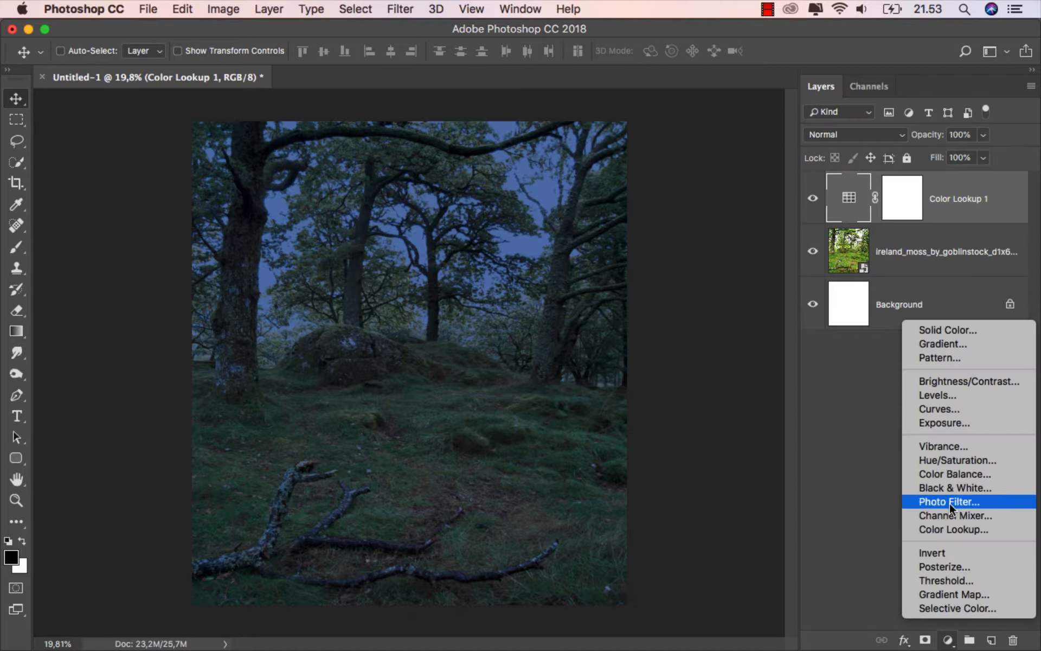
left_click(964, 410)
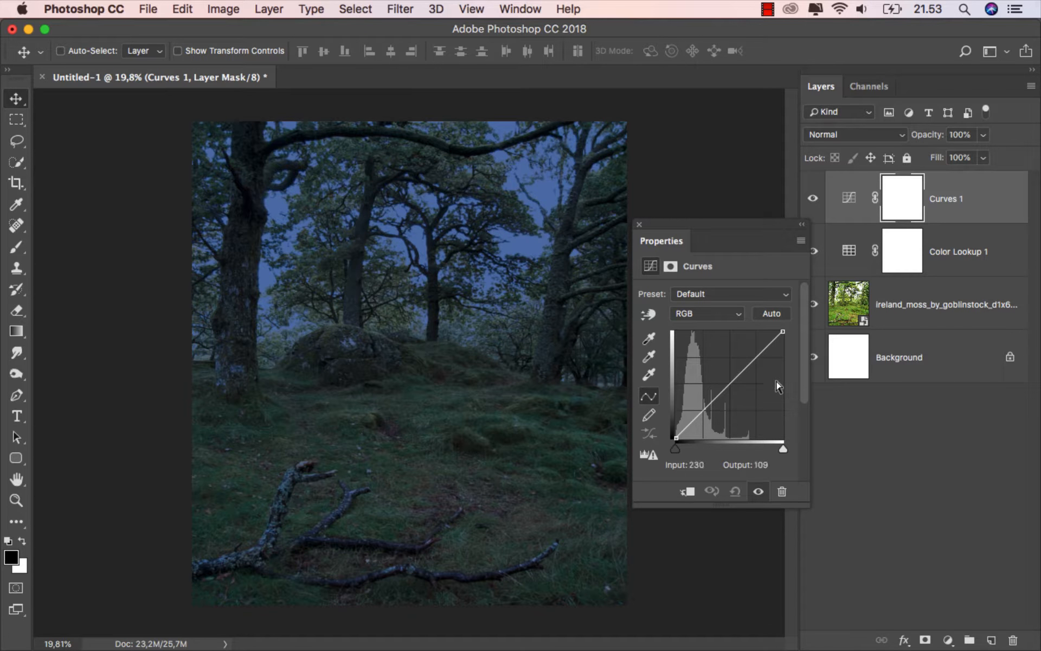
left_click(783, 331)
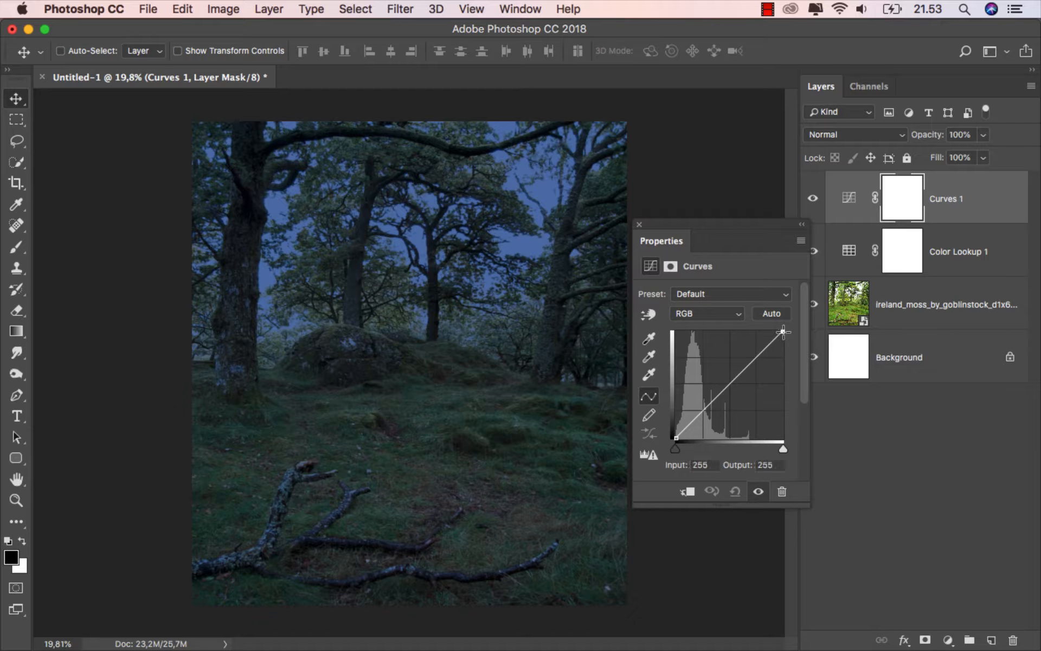
left_click_drag(783, 332, 793, 383)
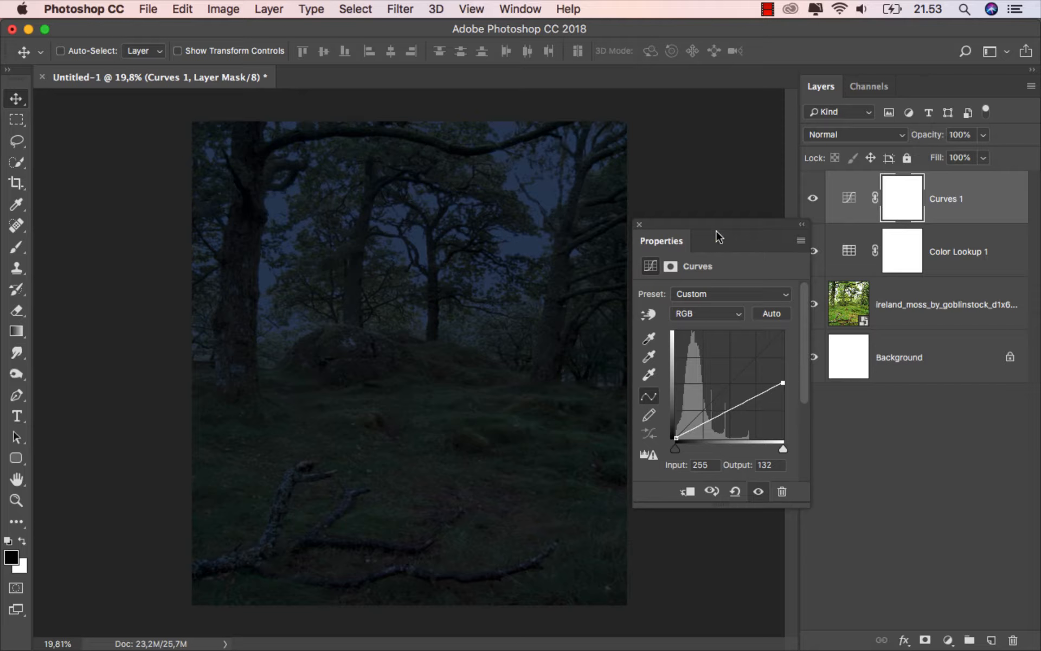
left_click(638, 224)
left_click(952, 210)
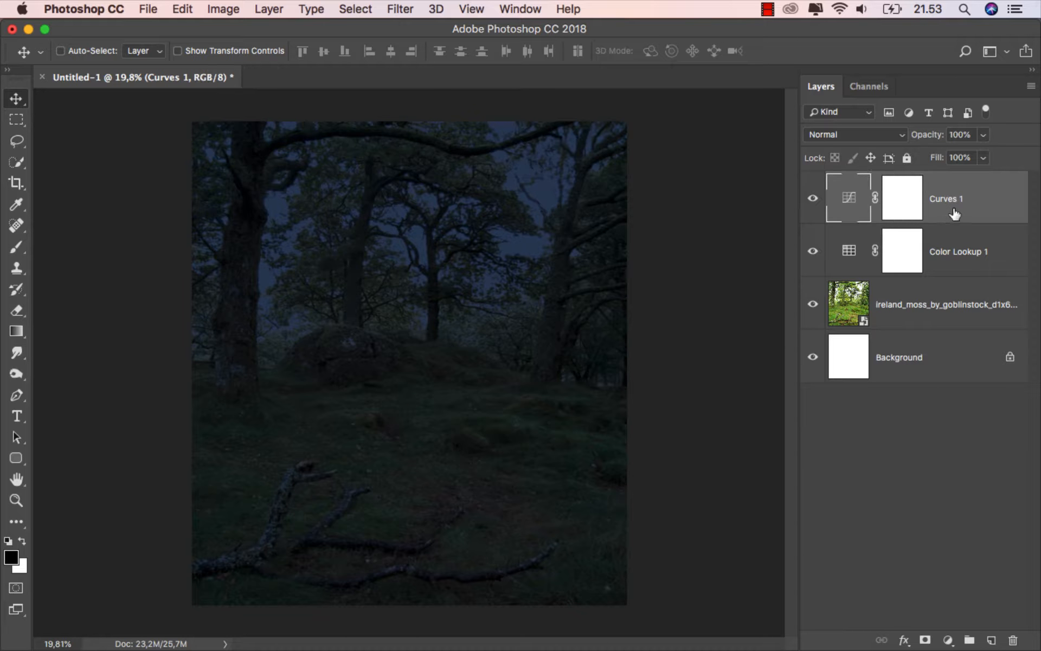
- Paint a soft black spot on the Curves mask over the central grass, using a 900 px brush with 0% hardness
left_click(17, 248)
left_click(81, 246)
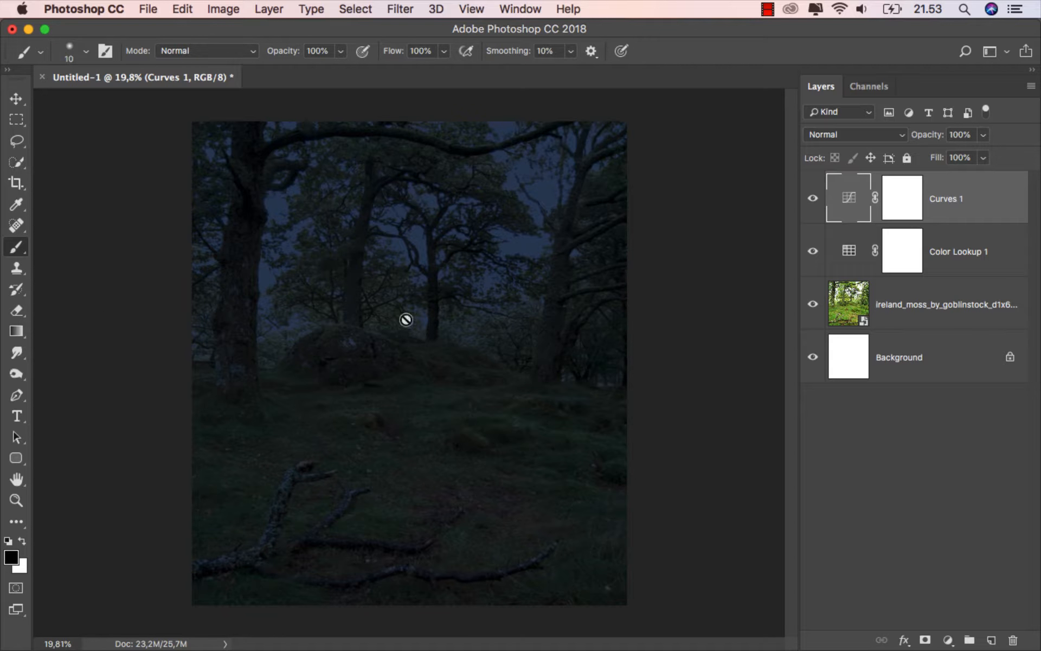
left_click(909, 206)
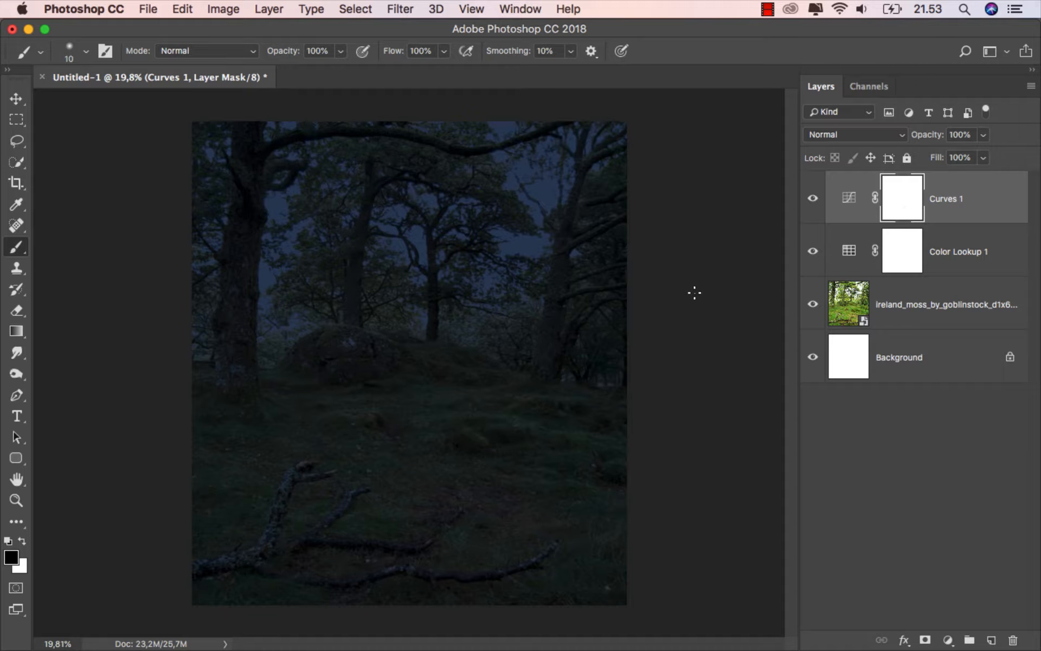
right_click(417, 385)
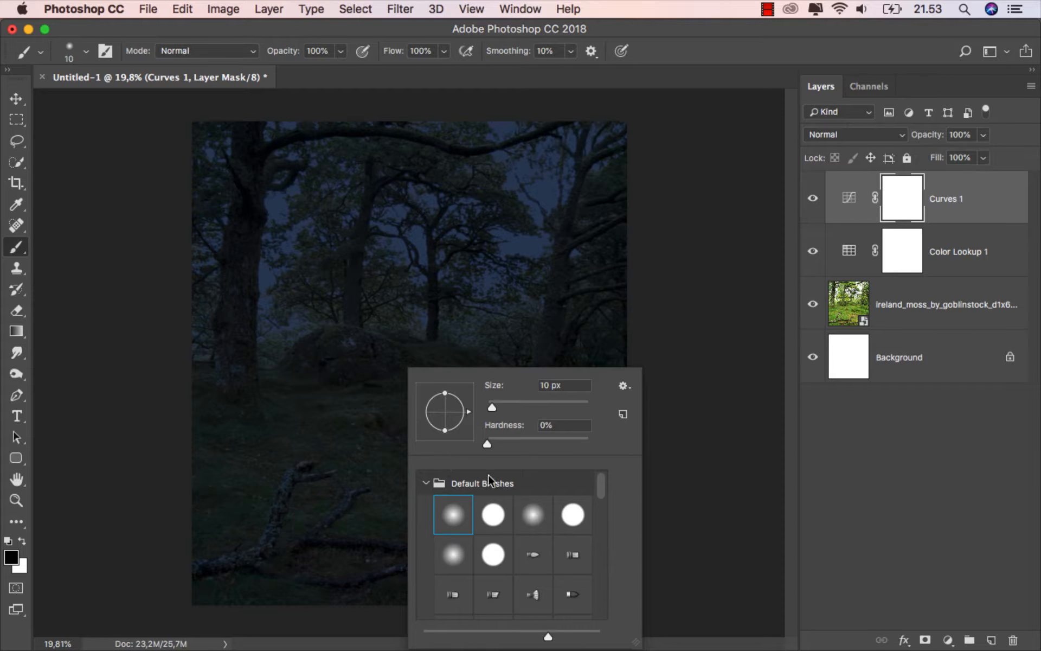
left_click_drag(553, 404, 565, 404)
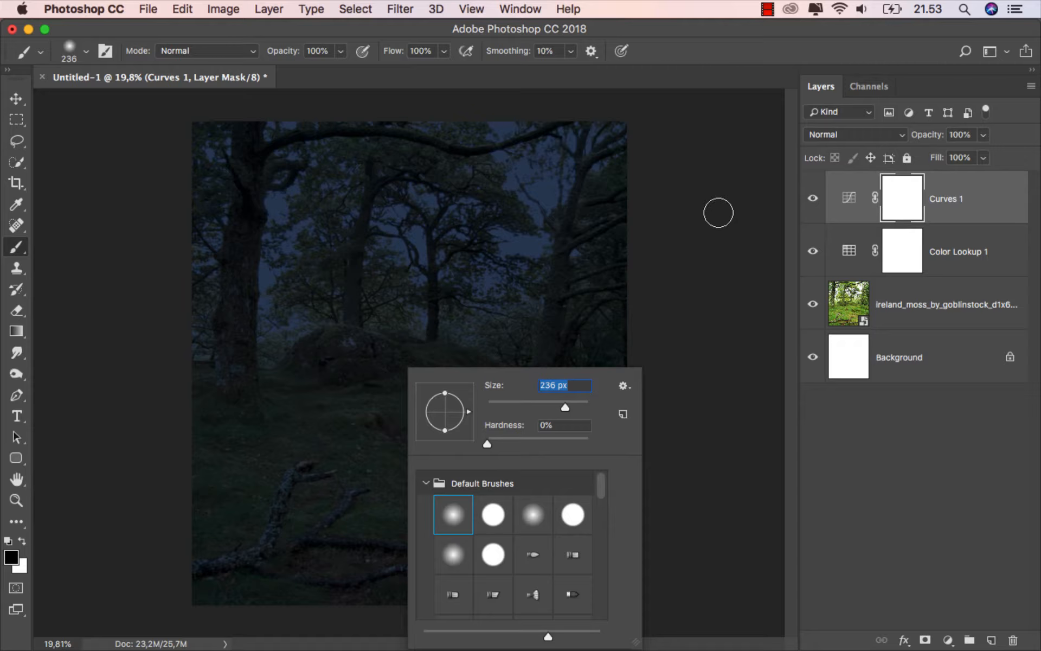
left_click(667, 58)
key("bracketright")
key("bracketright")
key("bracketright")
key("bracketright")
key("bracketright")
key("bracketright")
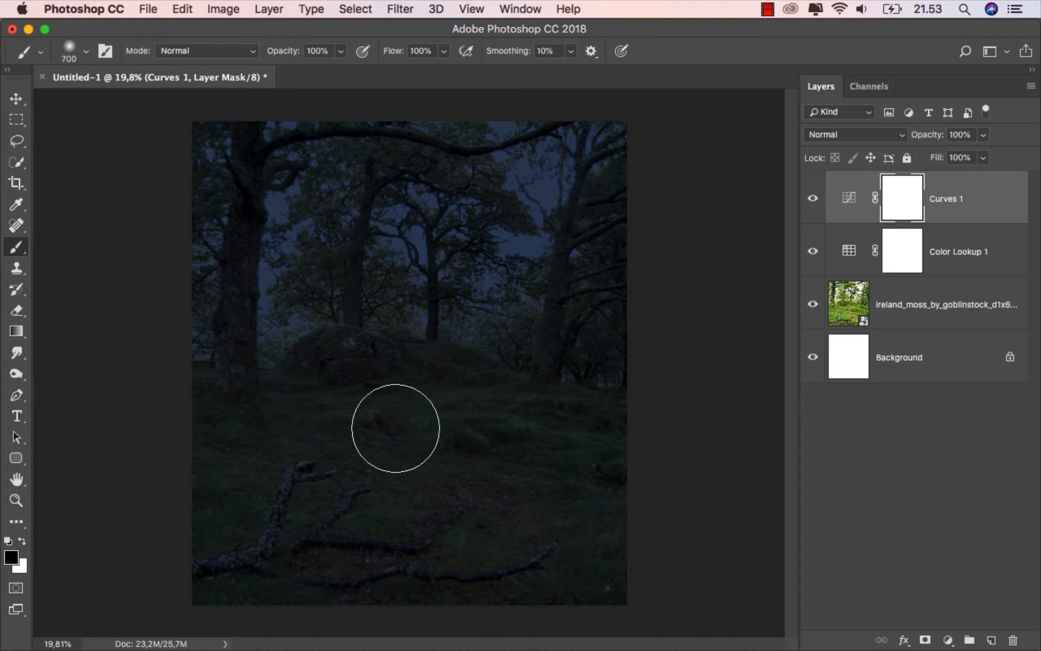
key("bracketright")
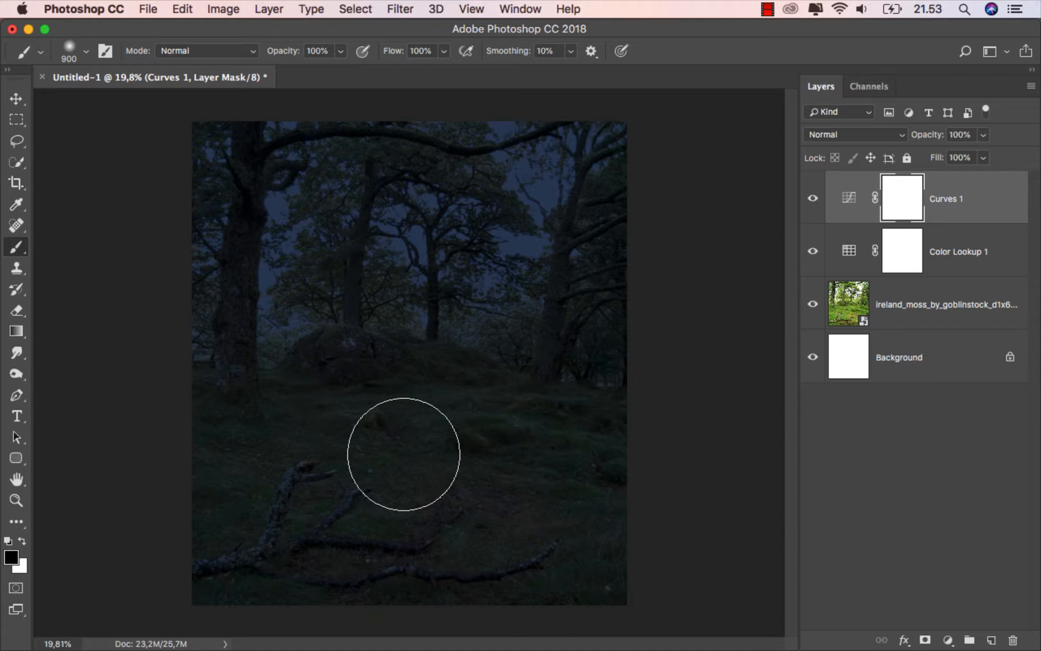
left_click_drag(403, 455, 442, 439)
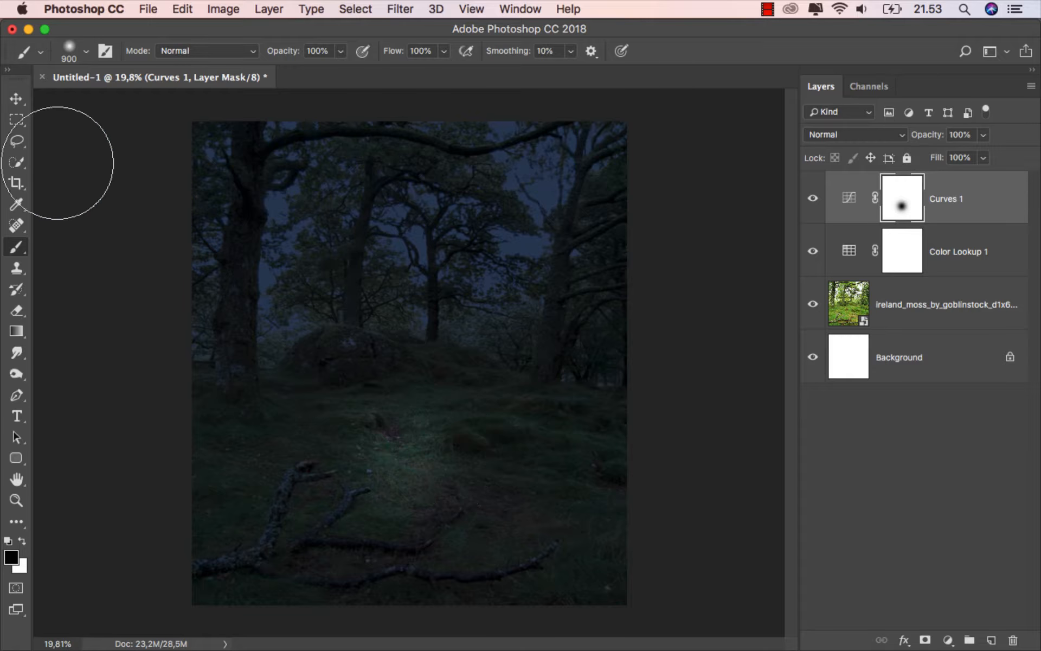
- Stretch the painted spot on the Curves mask to about 291.56% width and 111.91% height, and compare the image with and without the adjustment
left_click(16, 100)
key("super+t")
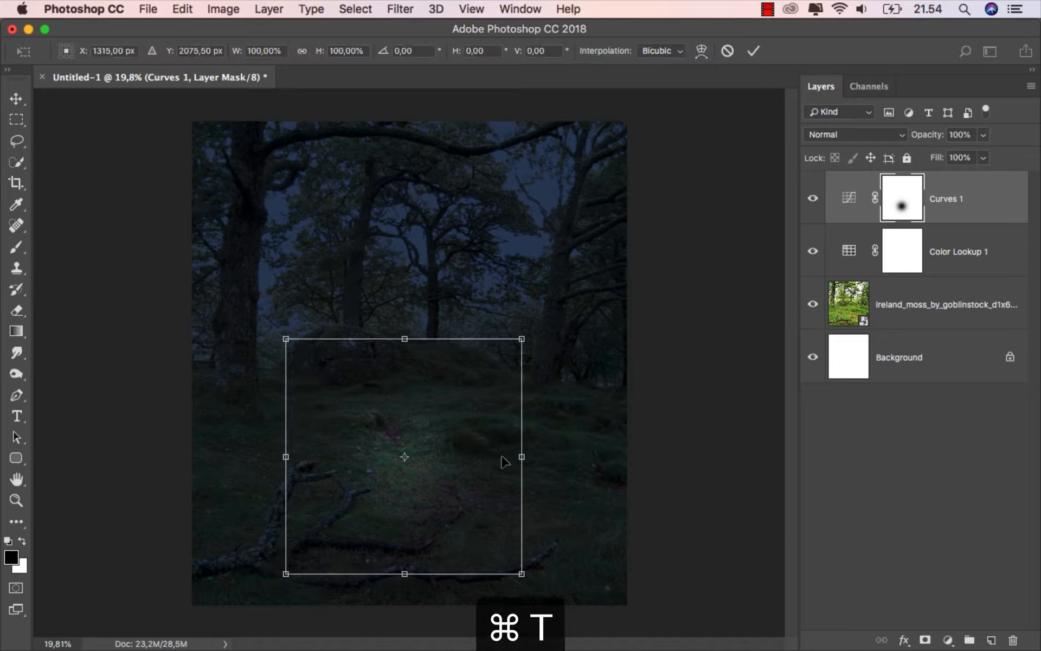
left_click_drag(521, 457, 748, 437)
mouse_move(404, 343)
left_mouse_down()
mouse_move(409, 302)
mouse_move(411, 325)
left_mouse_up()
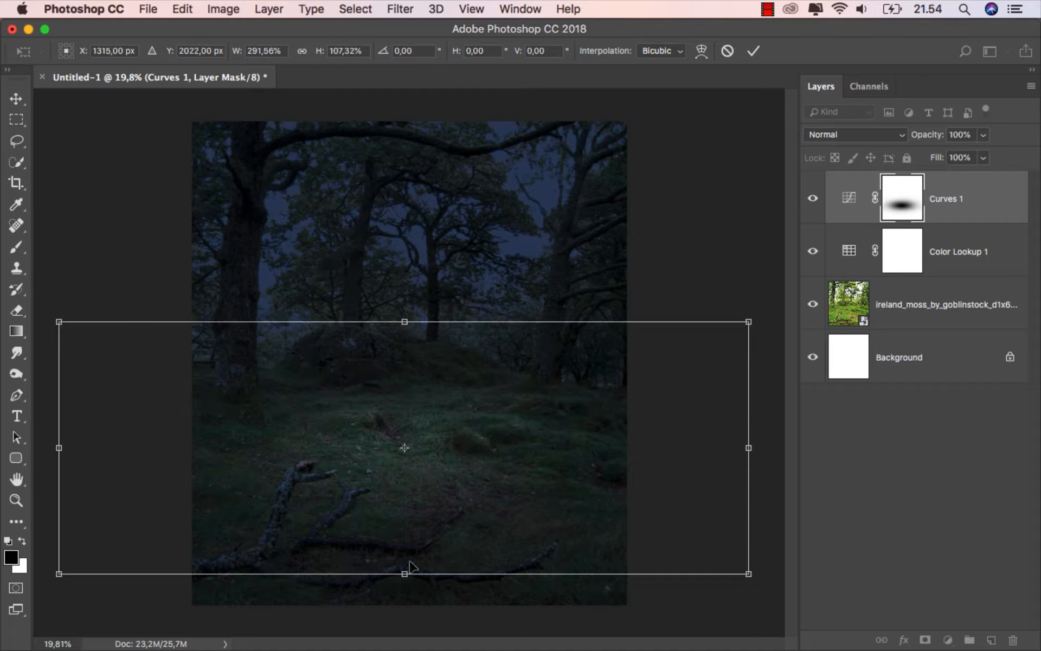
mouse_move(404, 573)
left_mouse_down()
mouse_move(406, 596)
mouse_move(406, 584)
left_mouse_up()
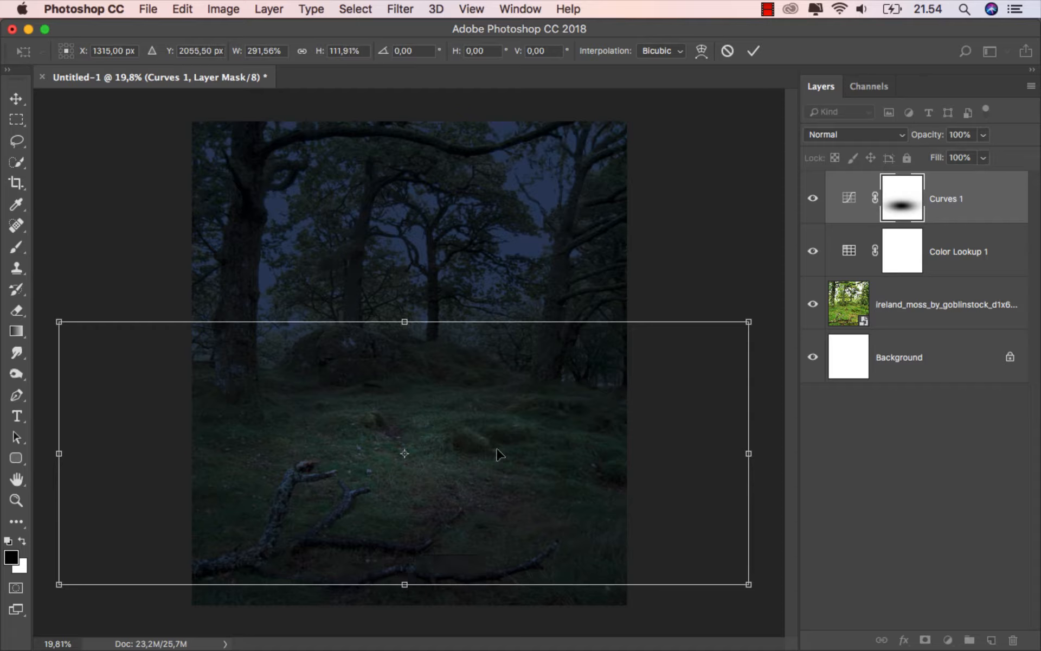
key("Return")
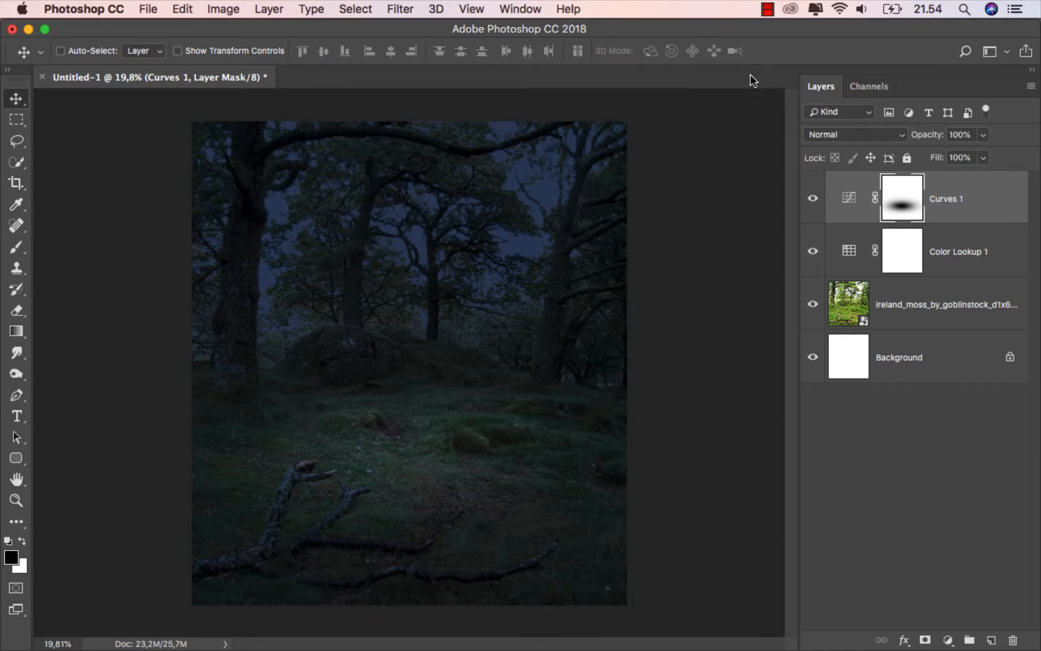
left_click(813, 202)
left_click(813, 202)
left_click(947, 214)
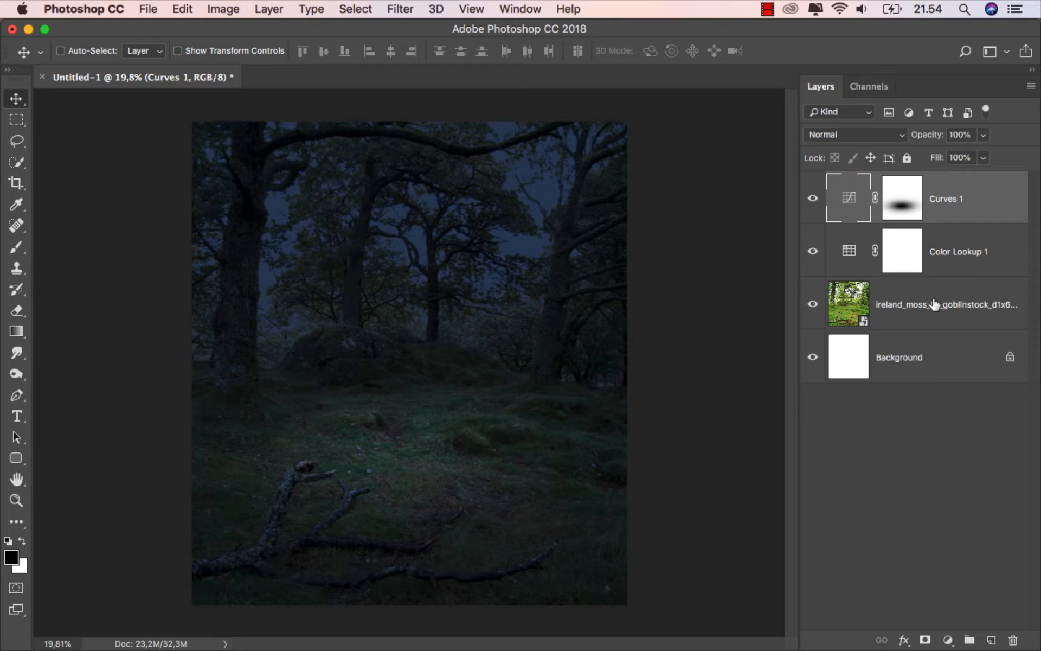
- Apply a Box Blur smart filter with a 20-pixel radius to the forest image layer
left_click(916, 311)
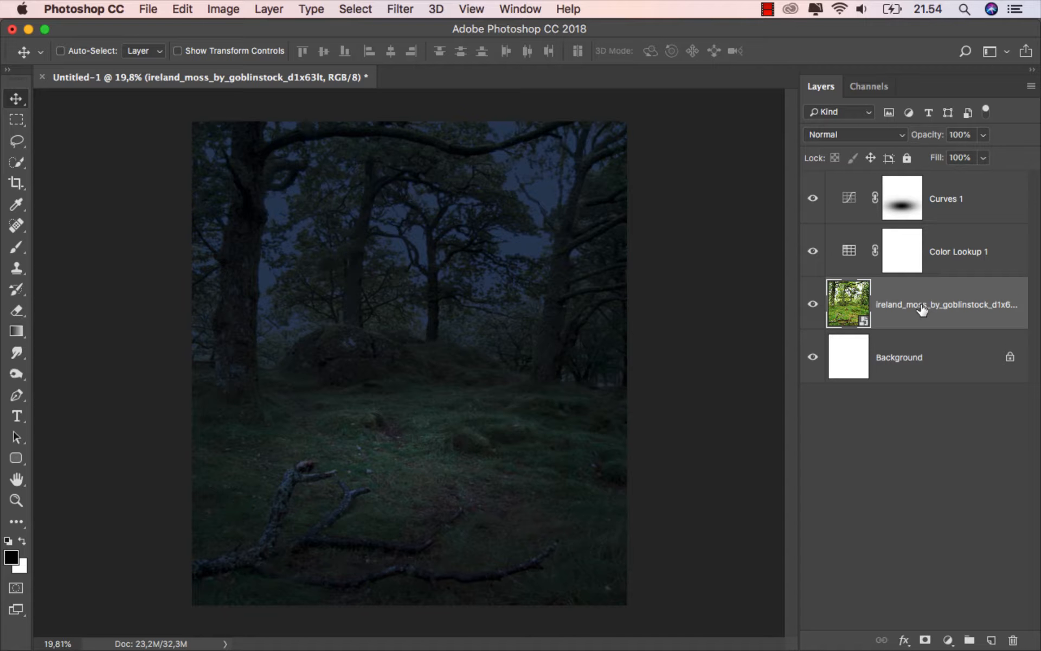
left_click(393, 11)
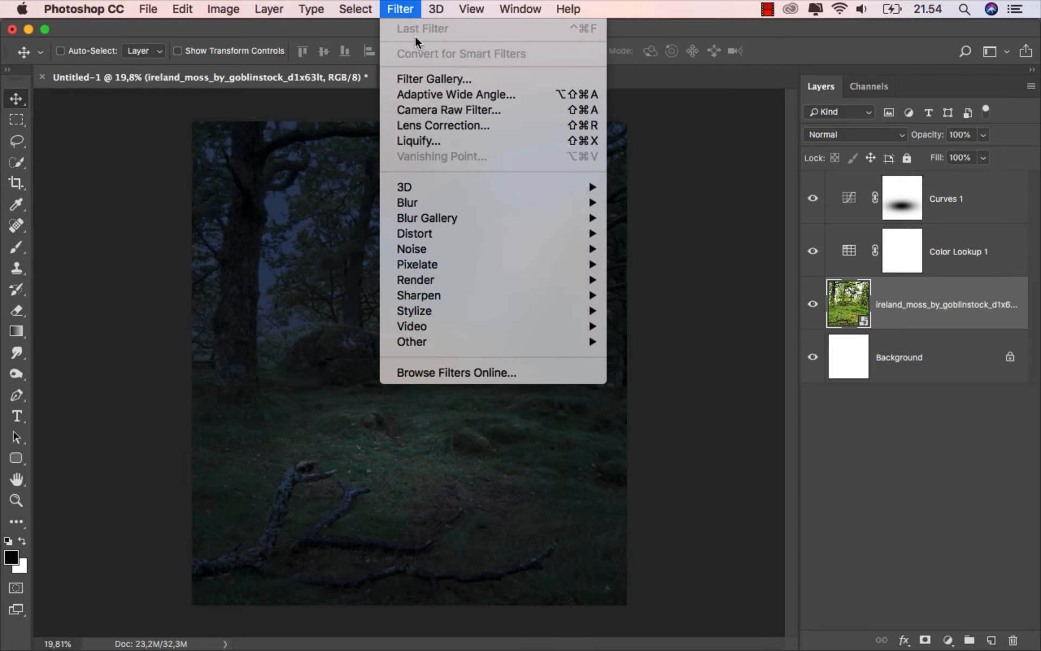
mouse_move(512, 201)
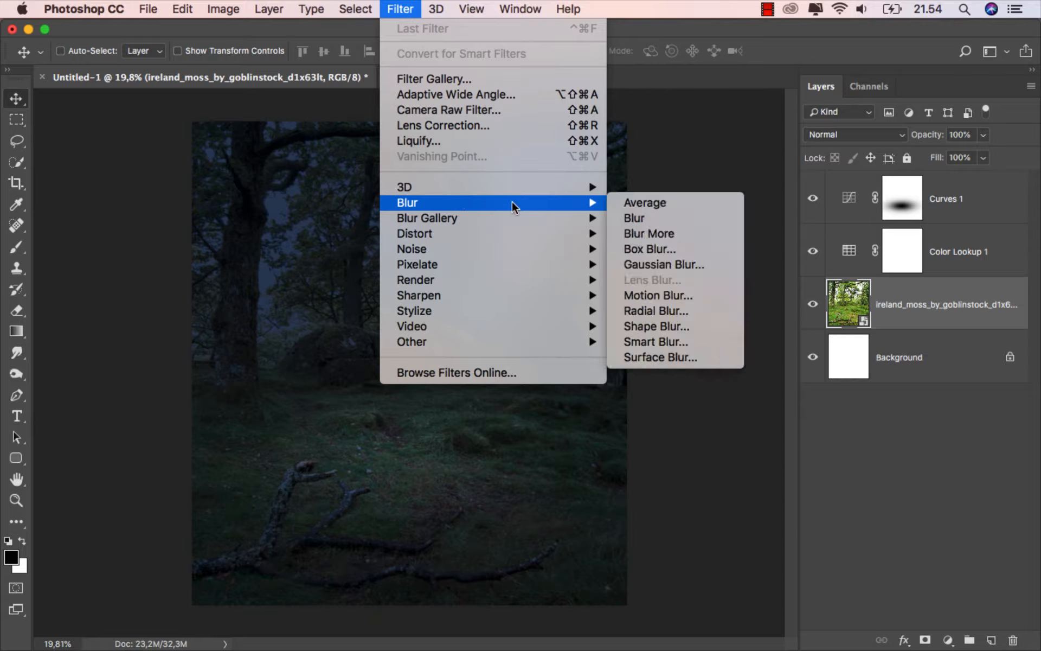
left_click(682, 251)
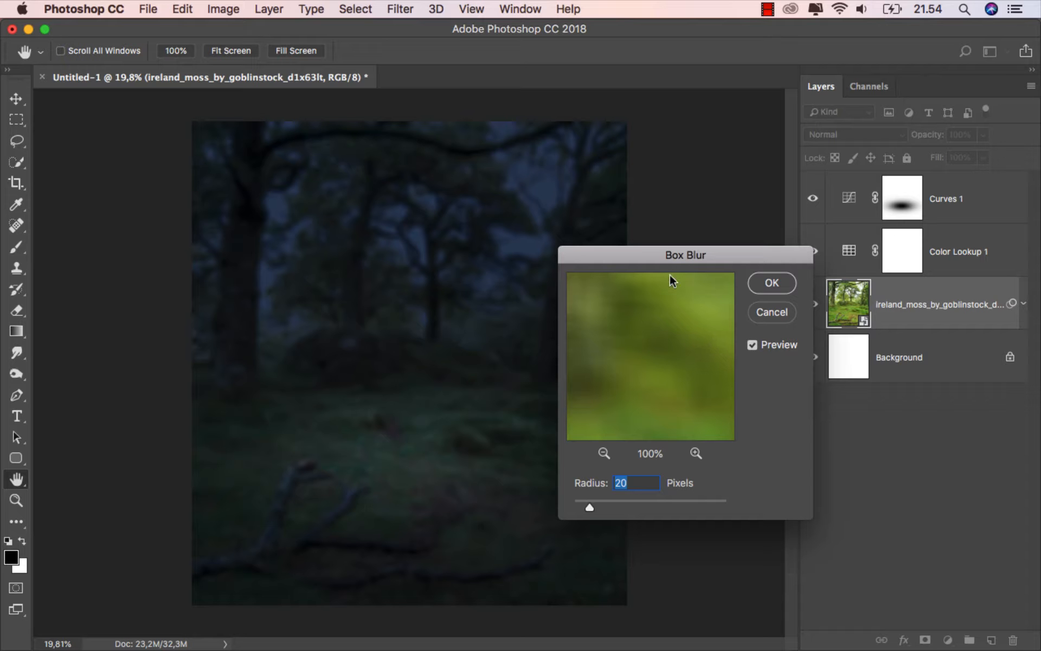
left_click_drag(670, 255, 728, 346)
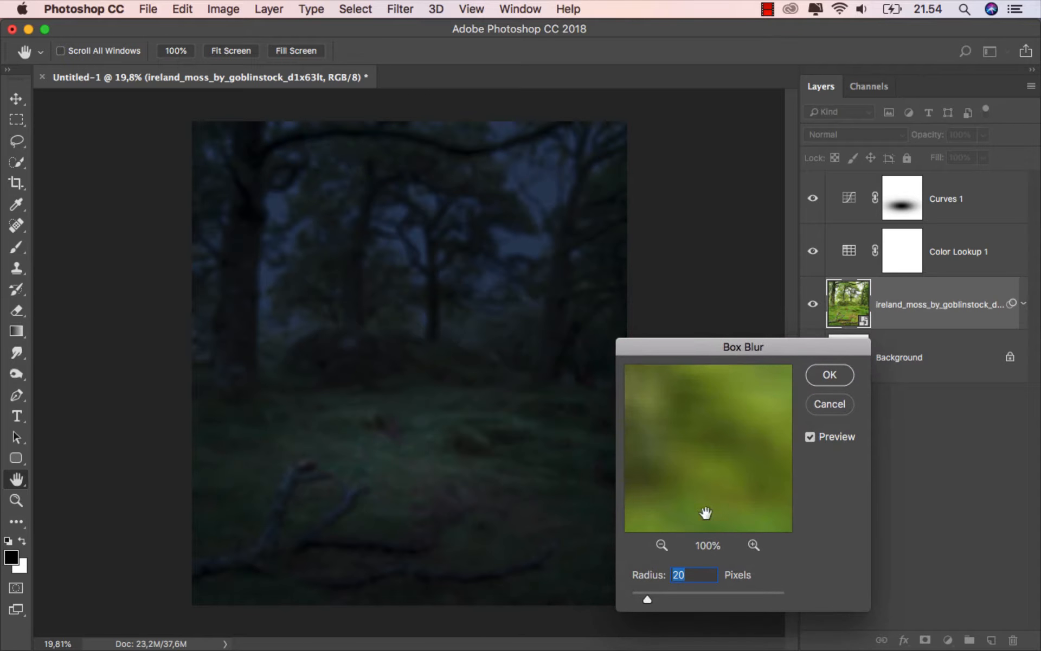
left_click(699, 575)
left_click(809, 437)
left_click(810, 437)
left_click(831, 376)
- Paint a black horizontal band across the grass on the Box Blur filter mask with the 900 px soft brush to restore sharpness
left_click(874, 362)
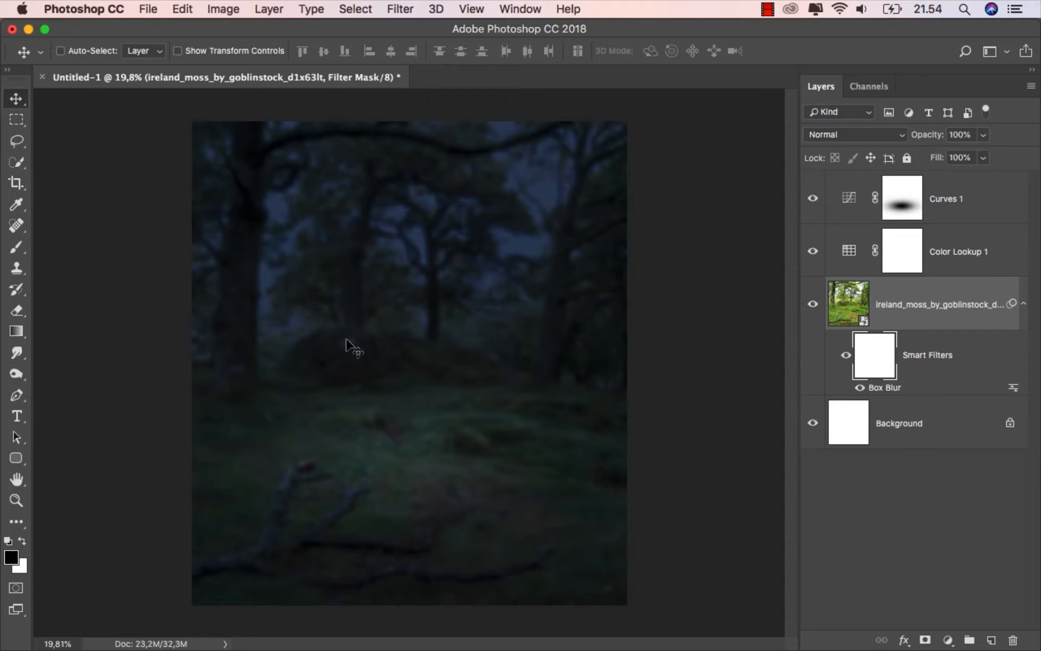
left_click(17, 246)
left_click(60, 244)
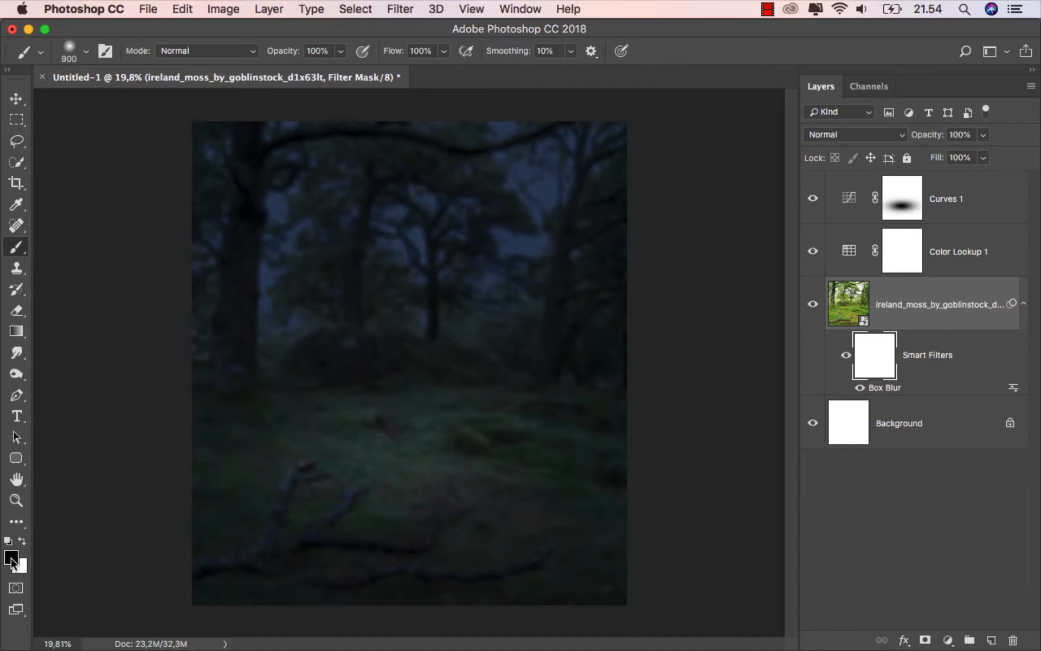
left_click_drag(167, 468, 691, 466)
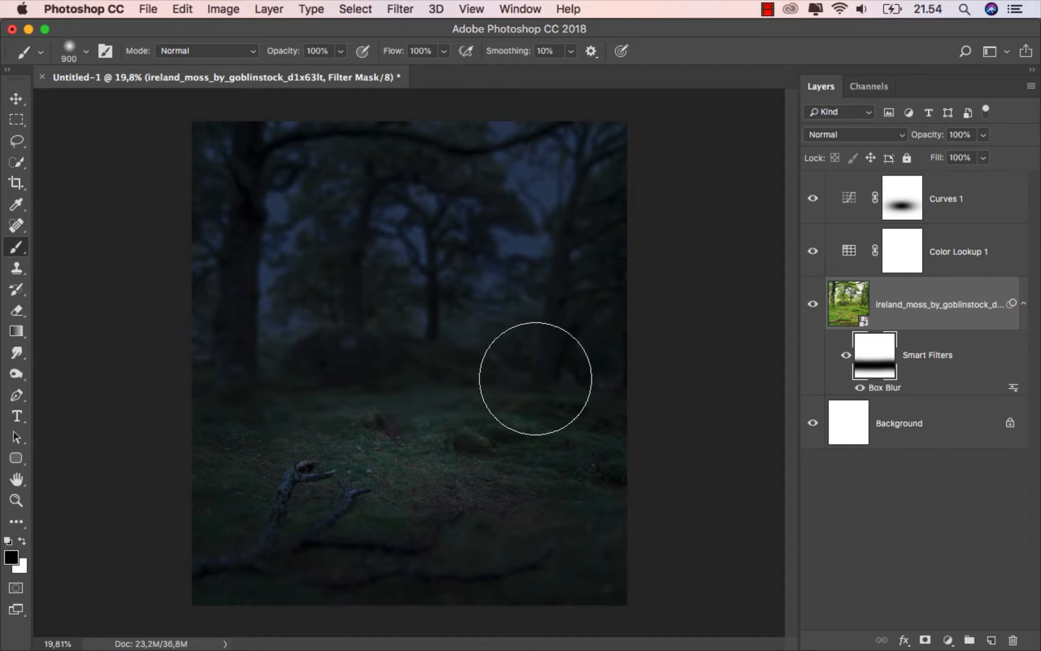
- Paint black at 19% brush opacity on the Box Blur filter mask to partly restore sharpness in the lower grass
left_click(340, 50)
left_click(279, 70)
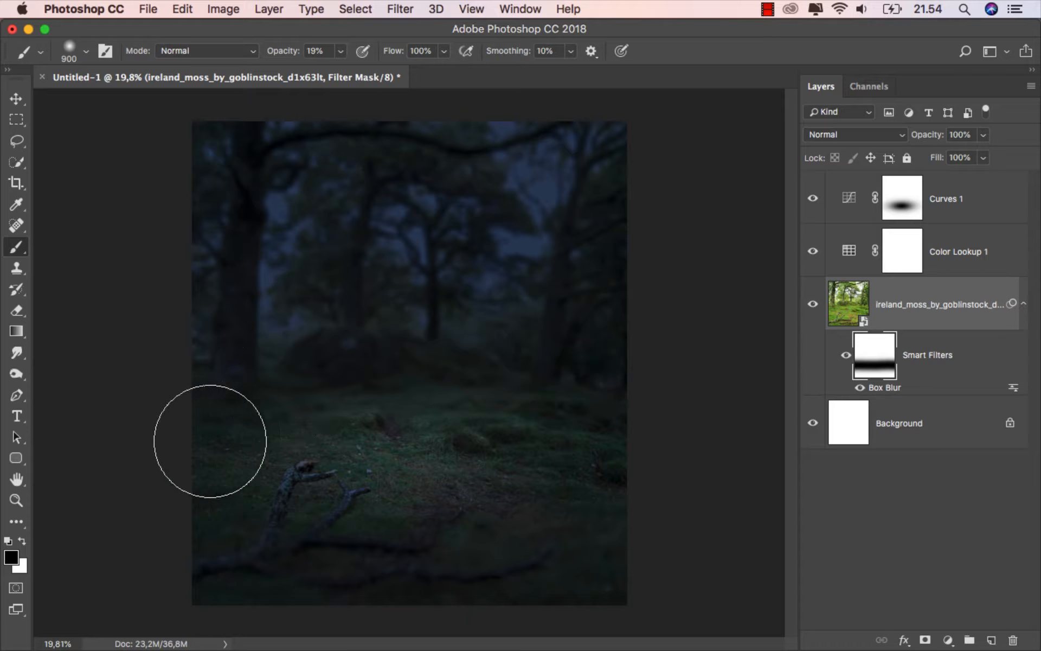
mouse_move(396, 429)
left_mouse_down()
mouse_move(619, 433)
mouse_move(582, 448)
mouse_move(372, 456)
mouse_move(263, 448)
mouse_move(273, 438)
mouse_move(481, 438)
mouse_move(532, 452)
mouse_move(539, 475)
mouse_move(384, 521)
mouse_move(179, 522)
mouse_move(347, 529)
mouse_move(589, 514)
mouse_move(543, 536)
mouse_move(276, 572)
mouse_move(160, 525)
mouse_move(591, 501)
mouse_move(534, 518)
mouse_move(338, 532)
mouse_move(231, 515)
mouse_move(576, 510)
mouse_move(432, 532)
mouse_move(432, 522)
mouse_move(283, 509)
mouse_move(298, 486)
mouse_move(568, 460)
mouse_move(232, 469)
mouse_move(253, 458)
mouse_move(554, 470)
mouse_move(550, 481)
mouse_move(359, 498)
mouse_move(438, 520)
mouse_move(471, 517)
mouse_move(410, 504)
mouse_move(396, 477)
mouse_move(364, 495)
mouse_move(438, 509)
mouse_move(490, 498)
mouse_move(412, 478)
left_mouse_up()
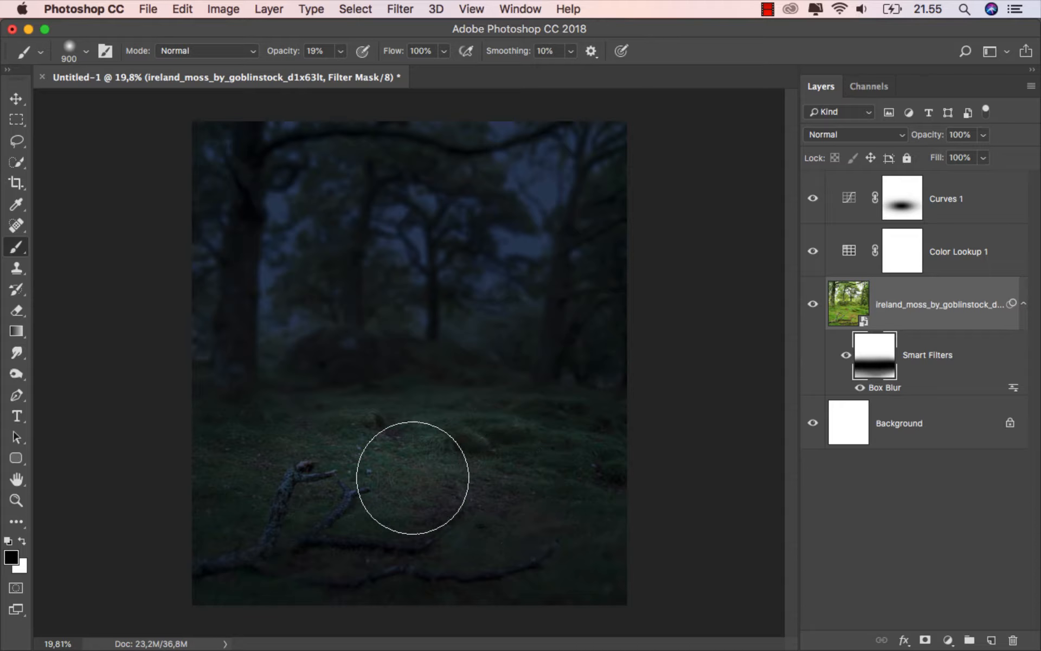
left_click(16, 100)
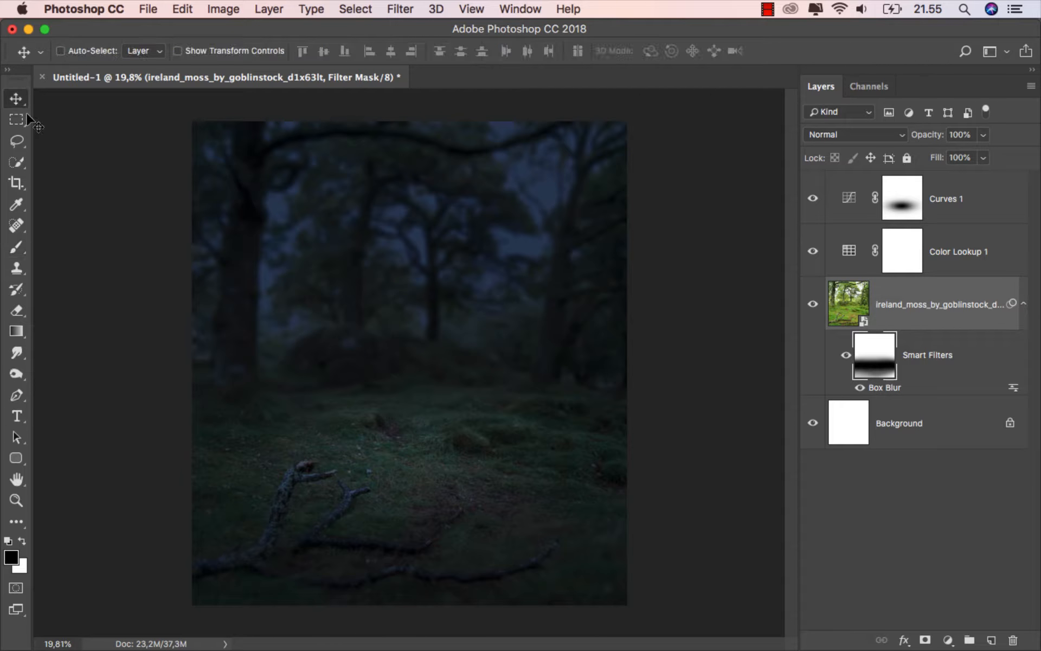
- Place the moon PNG from the Finder stock folder into the Photoshop document above the Curves 1 layer
left_click(897, 309)
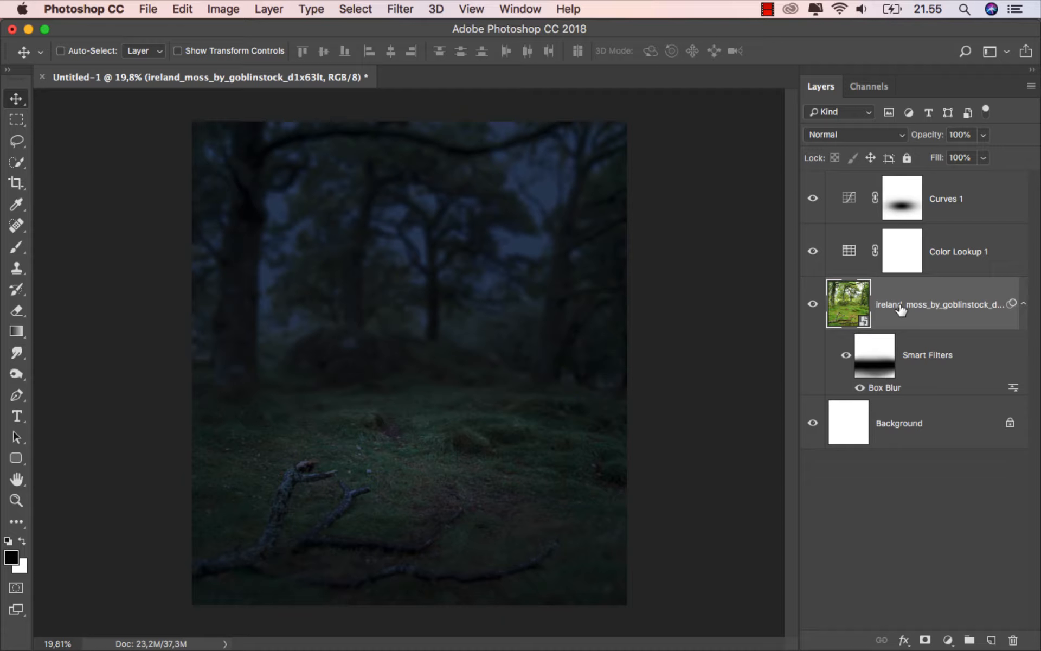
left_click(961, 208)
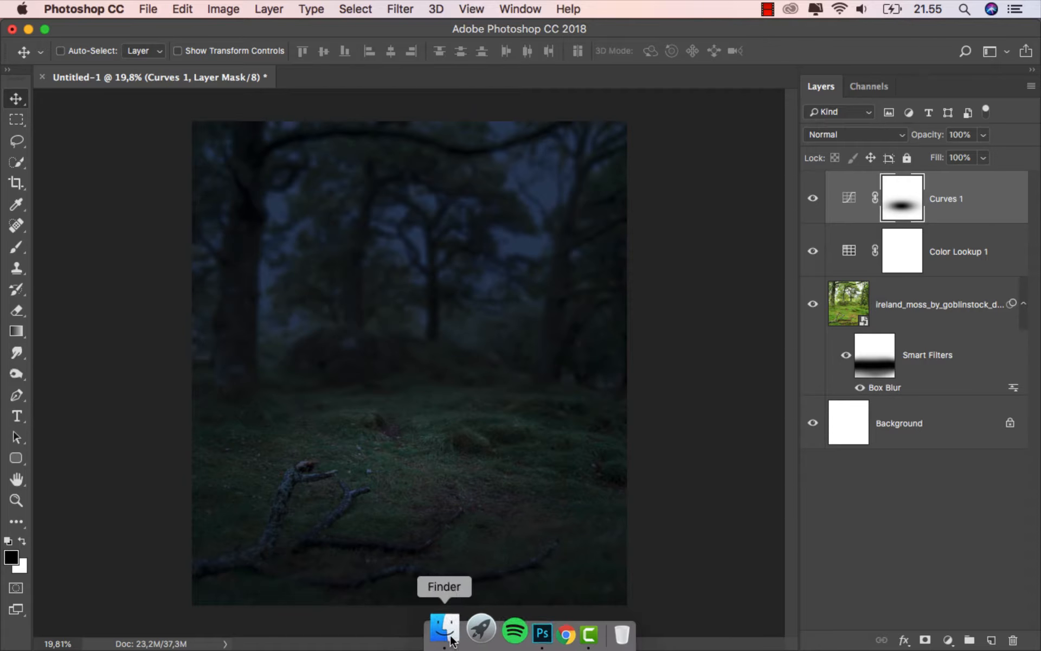
left_click(443, 629)
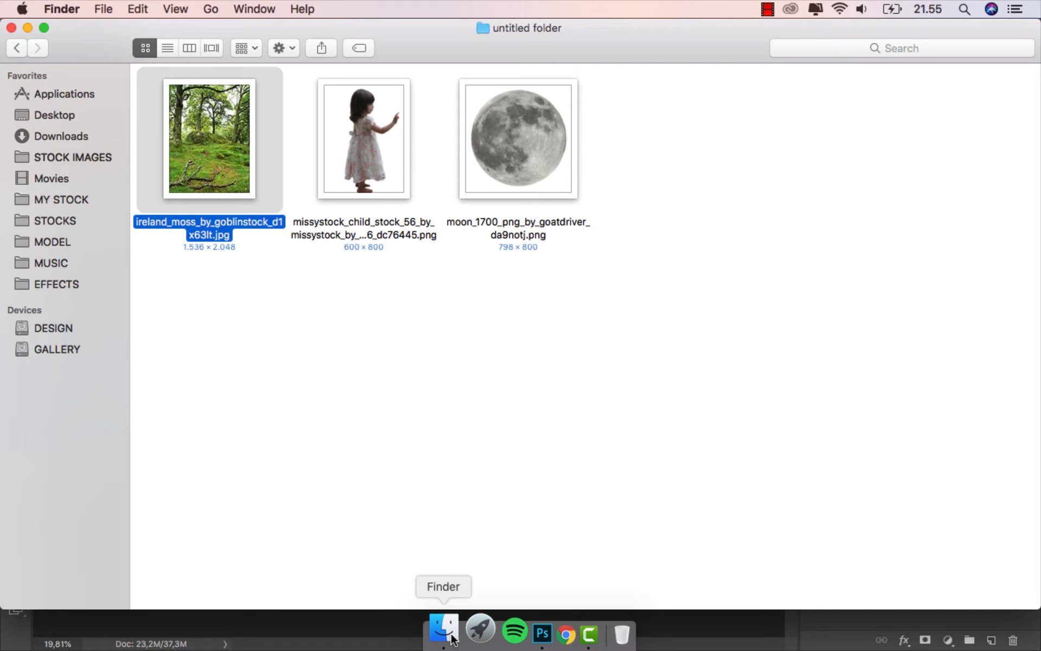
double_click(417, 607)
left_click_drag(422, 649, 414, 350)
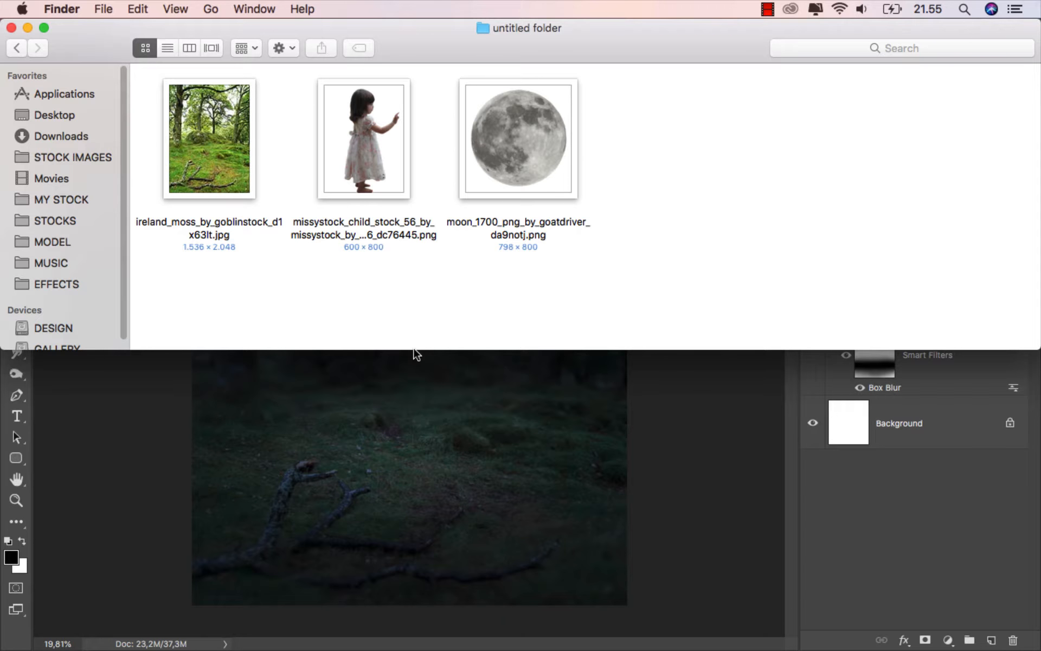
left_click_drag(483, 162, 397, 343)
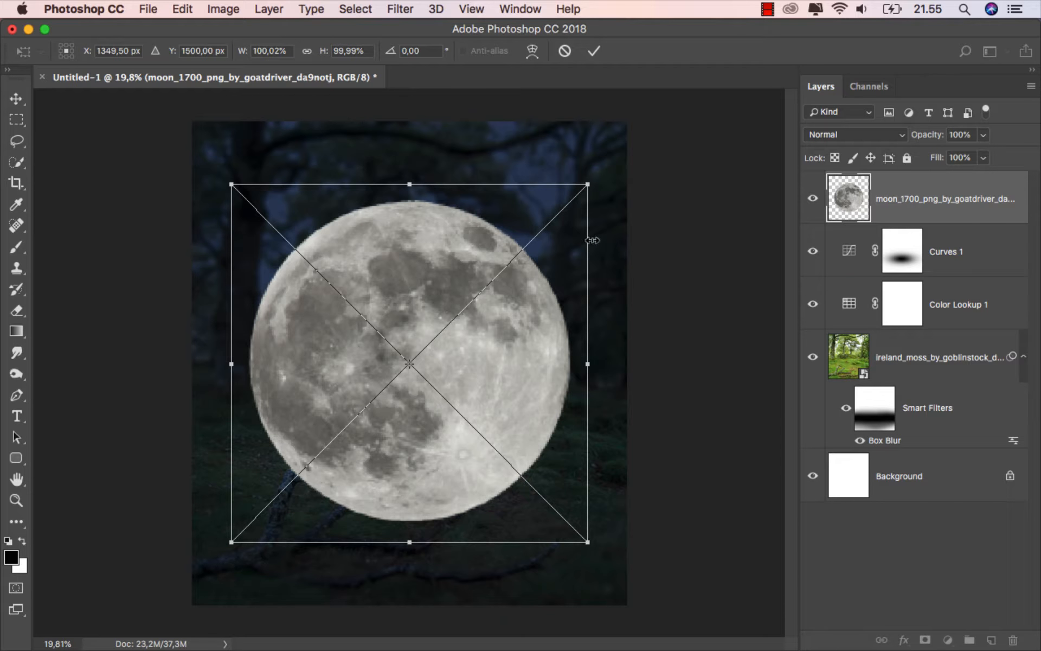
- Scale the moon to about 46% and shift it slightly left near the image centre, just above the grass
left_click_drag(590, 186, 517, 304)
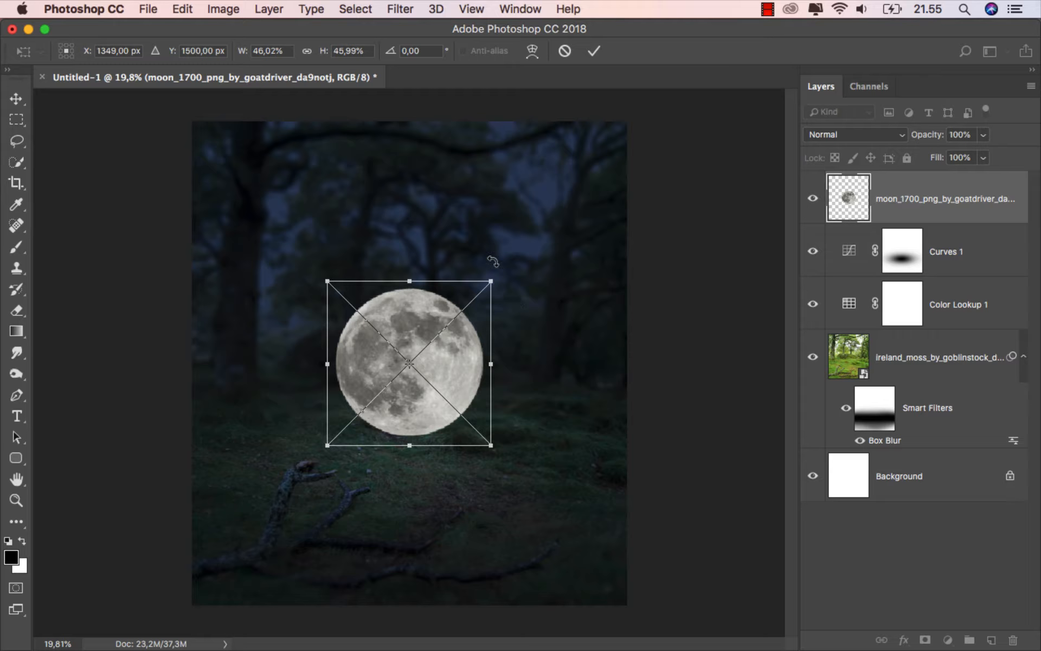
left_click(593, 52)
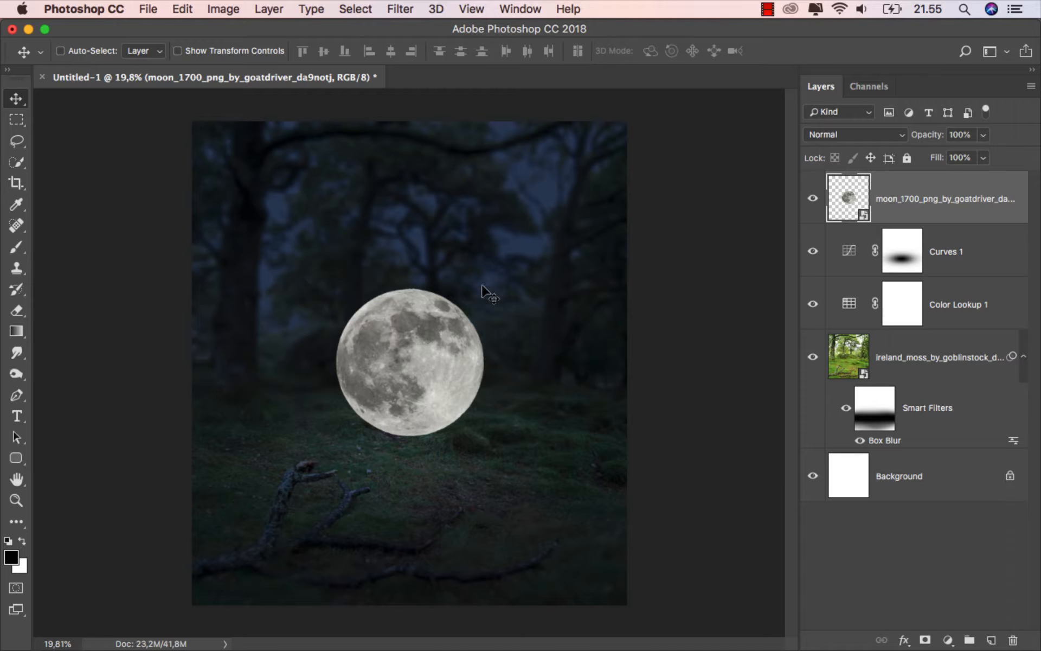
mouse_move(428, 334)
left_mouse_down()
mouse_move(408, 334)
mouse_move(423, 340)
left_mouse_up()
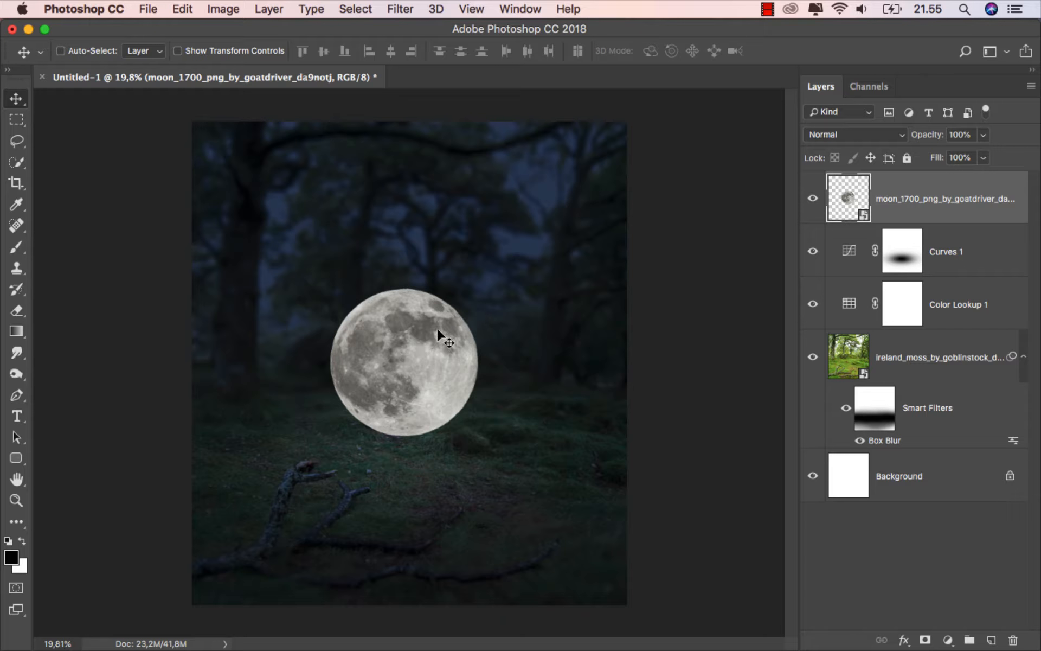
- Add a new layer clipped to the moon and name it "color"
left_click(991, 640)
right_click(914, 210)
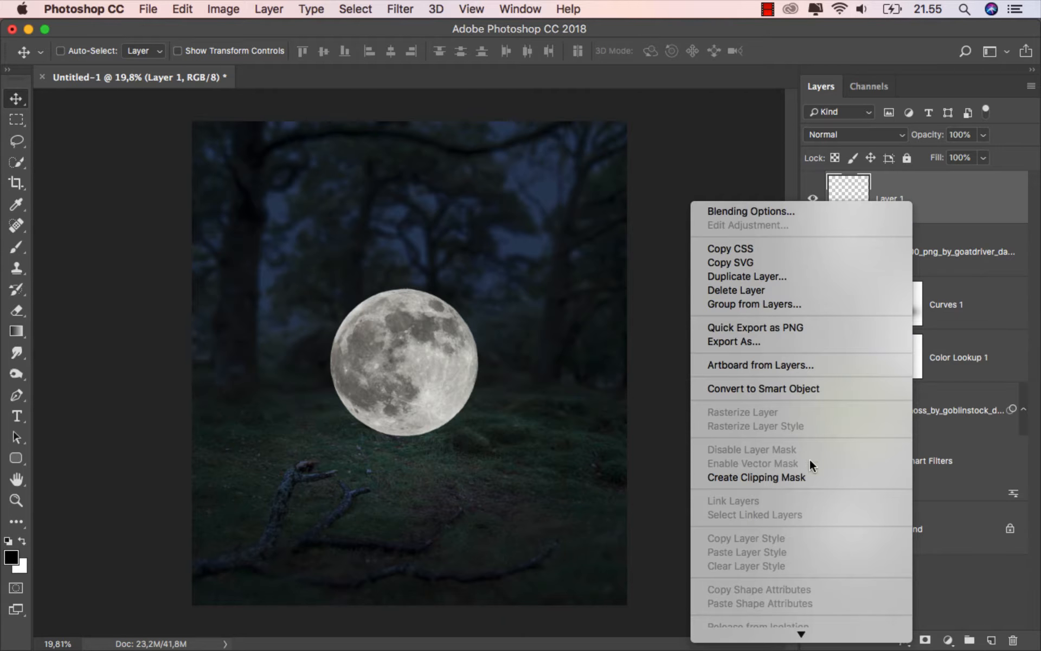
left_click(809, 473)
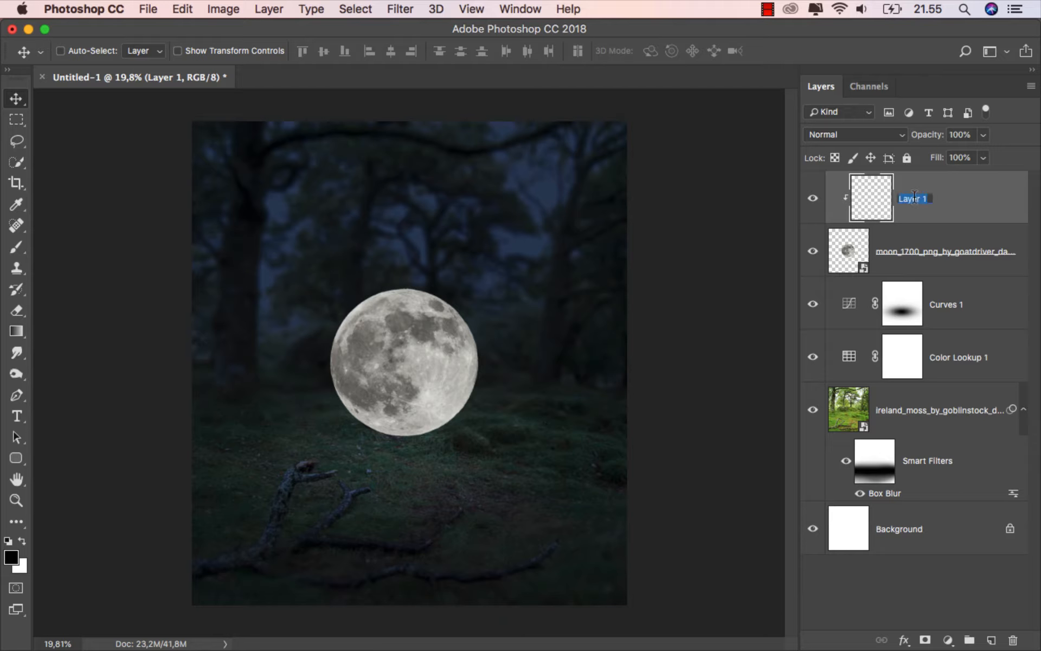
type("color")
key("Return")
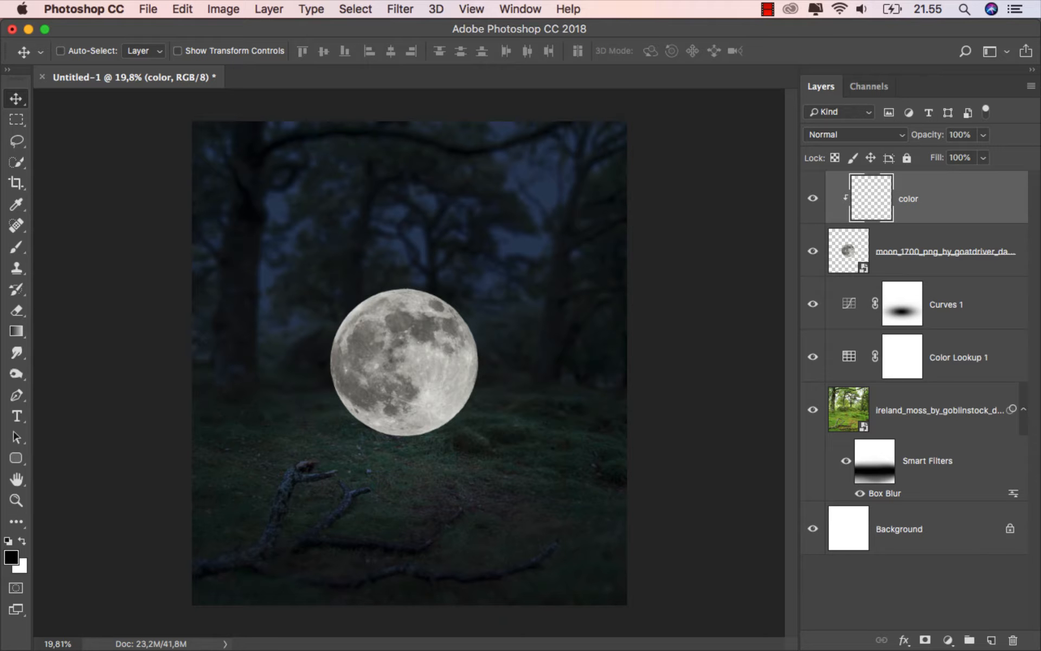
- Paint the whole moon orange (#ffa200) on the color layer with the 900 px soft brush at 100% opacity
left_click_drag(19, 245, 63, 246)
left_click(65, 246)
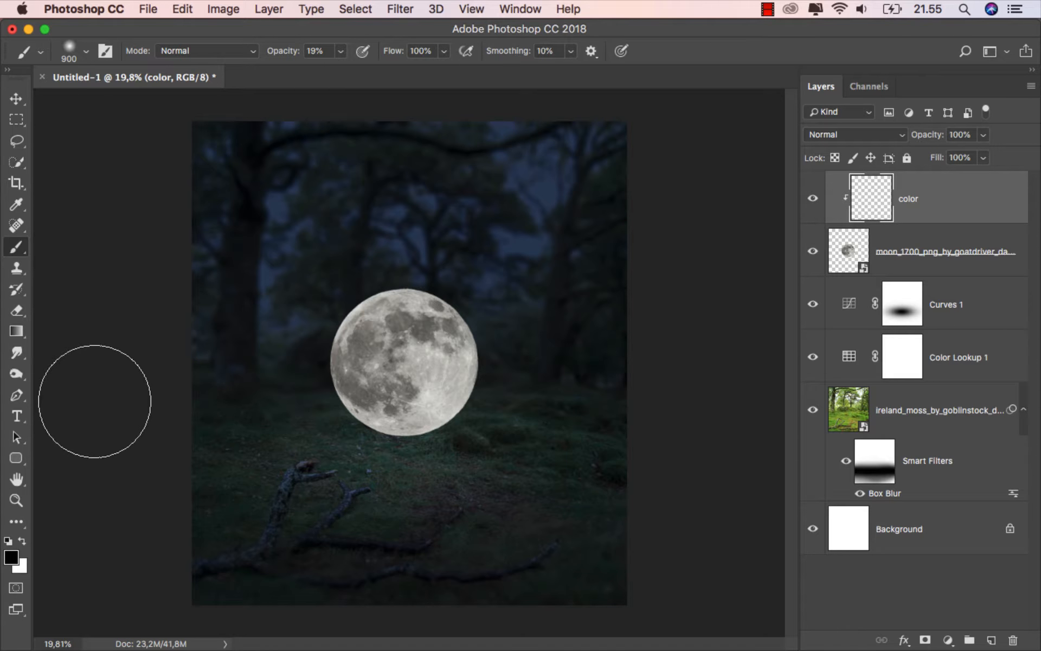
left_click(11, 557)
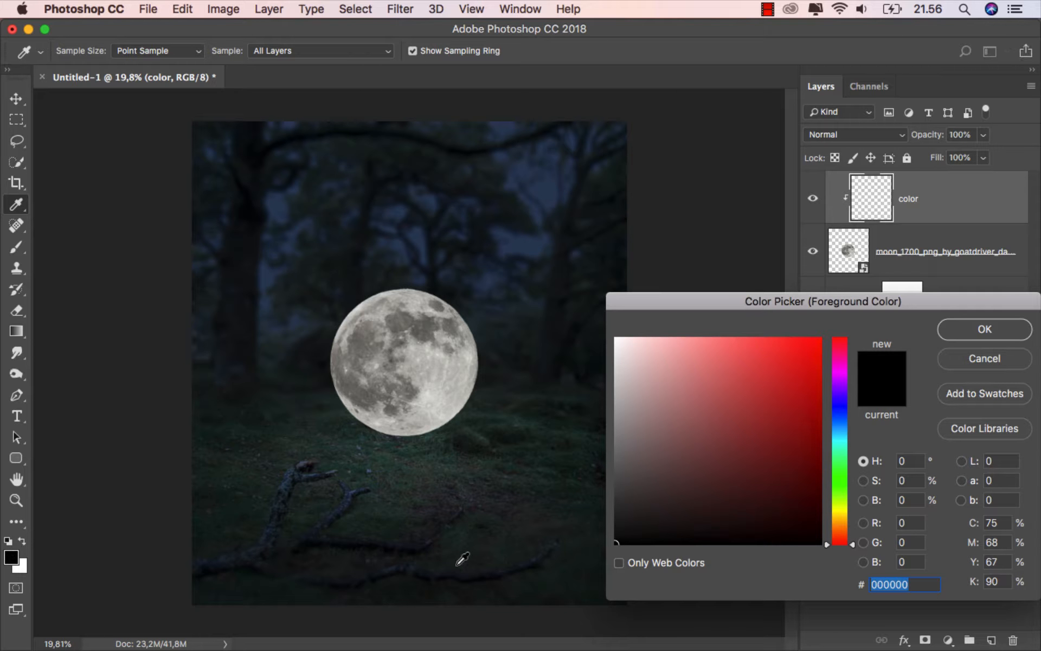
left_click(839, 525)
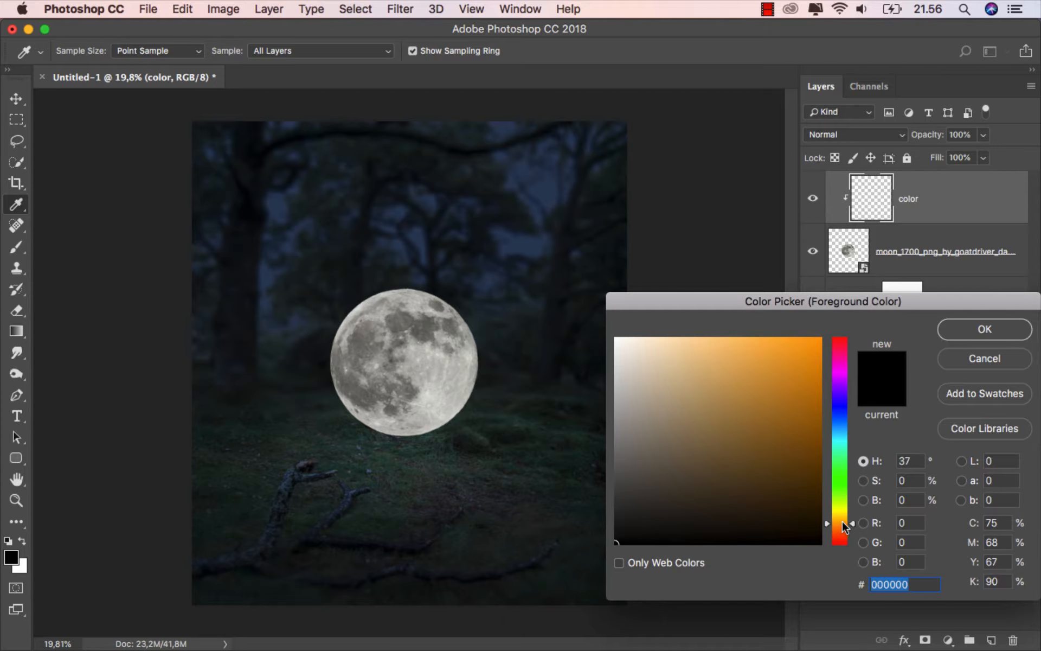
left_click_drag(800, 373, 823, 322)
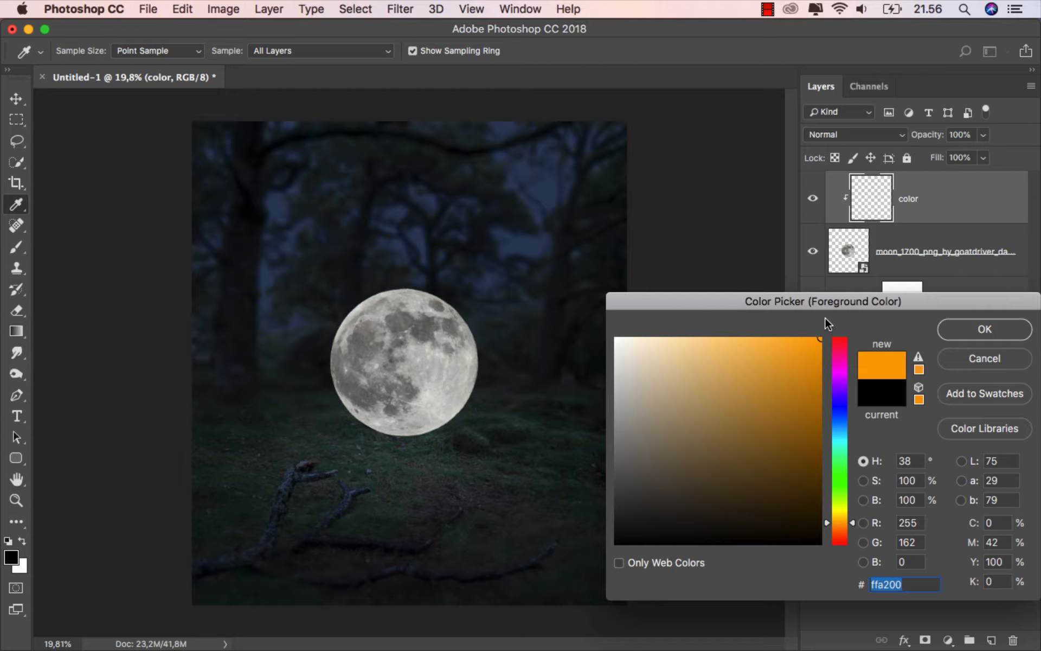
left_click(960, 326)
key("b")
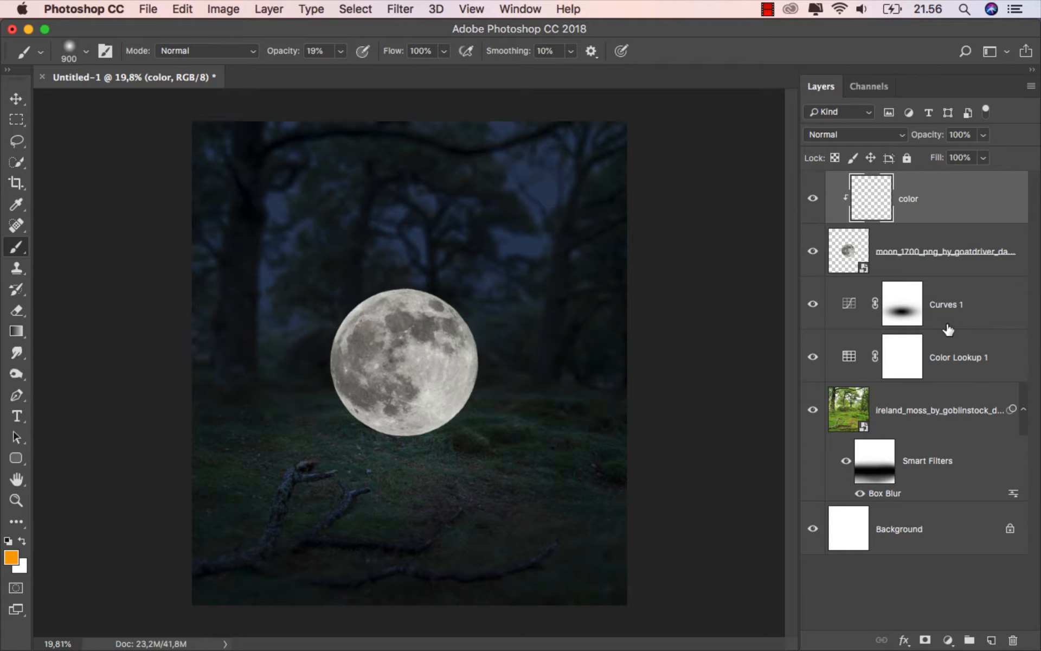
left_click(341, 51)
left_click_drag(339, 66, 396, 66)
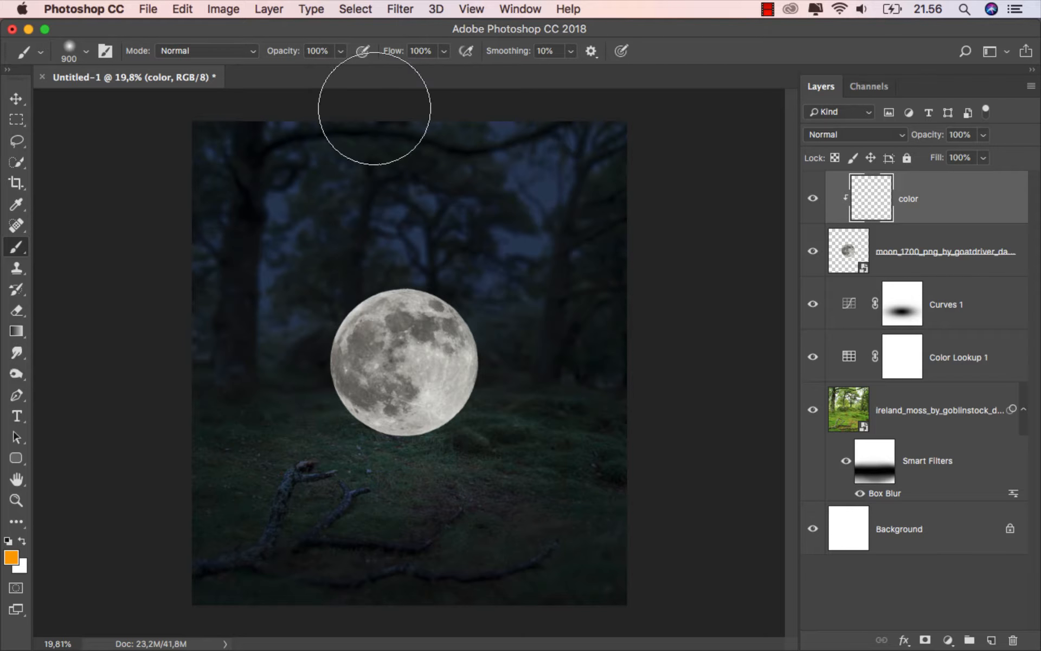
left_click_drag(337, 242, 343, 430)
mouse_move(383, 264)
left_mouse_down()
mouse_move(379, 408)
mouse_move(412, 403)
mouse_move(439, 268)
mouse_move(448, 309)
left_mouse_up()
mouse_move(455, 394)
left_mouse_down()
mouse_move(444, 377)
mouse_move(446, 393)
left_mouse_up()
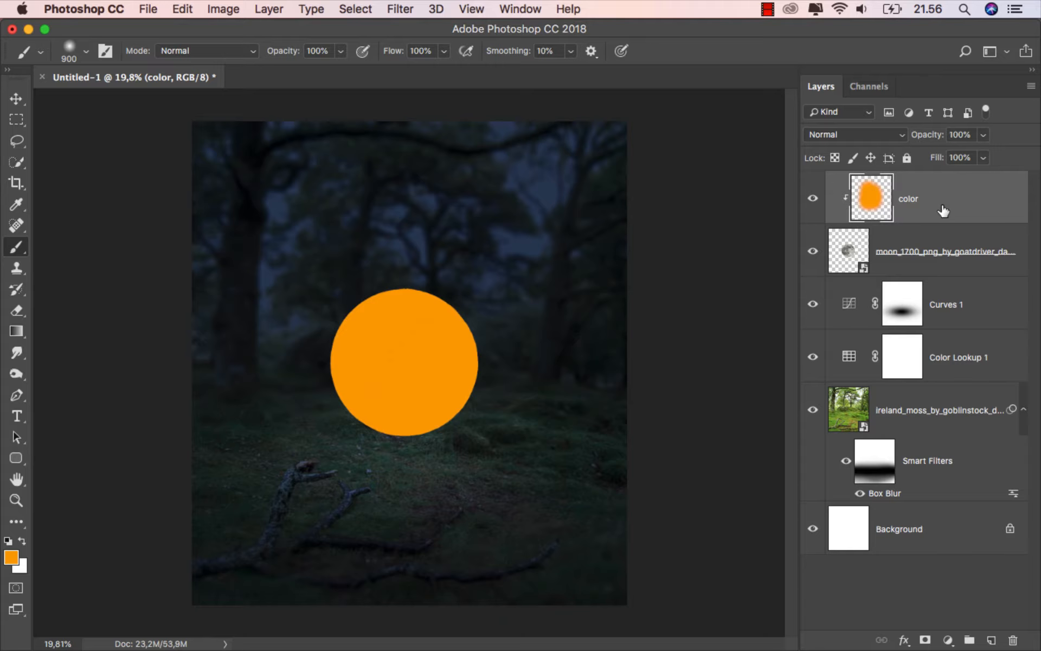
- Set the color layer's blend mode to Overlay and compare the moon with and without it
left_click(850, 134)
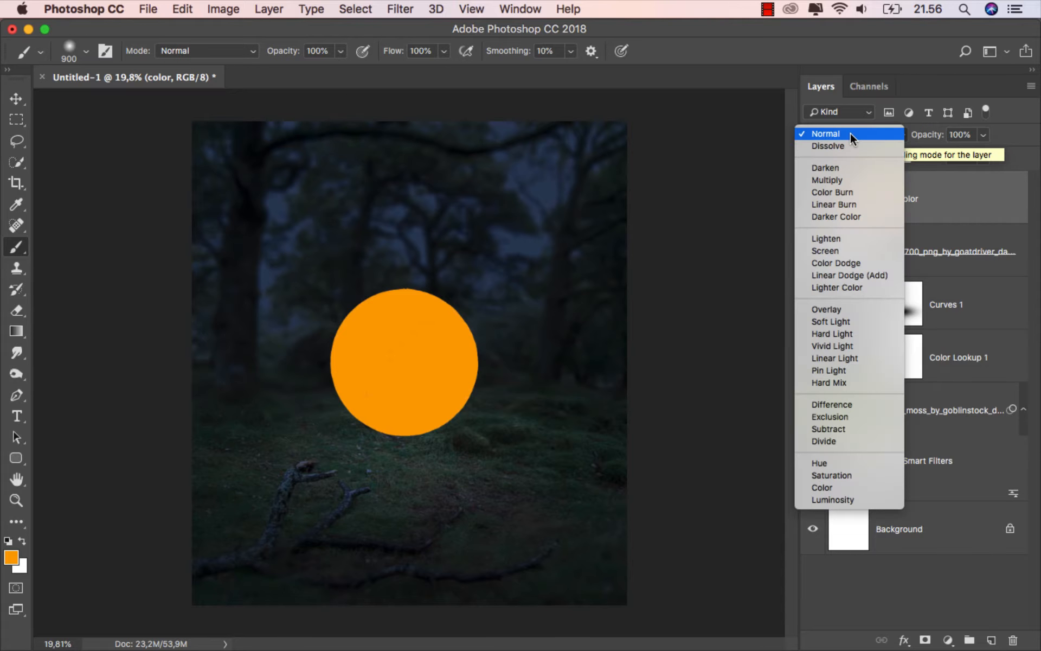
left_click(851, 308)
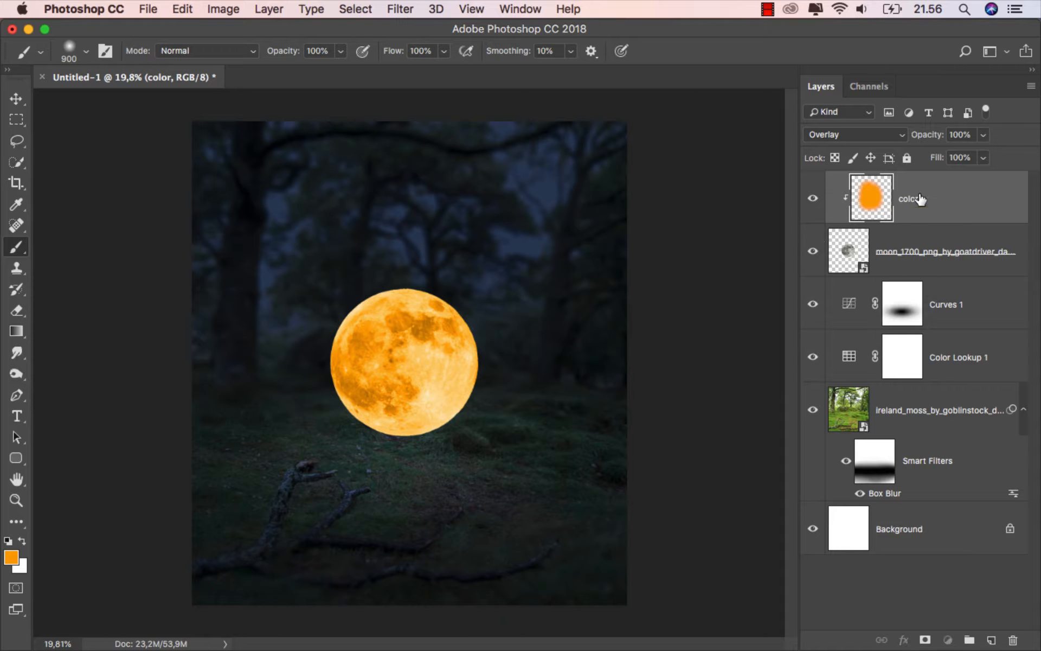
left_click(812, 199)
left_click(812, 198)
- Add another layer above the color layer, clip it to the moon and name it "color 2"
left_click(989, 640)
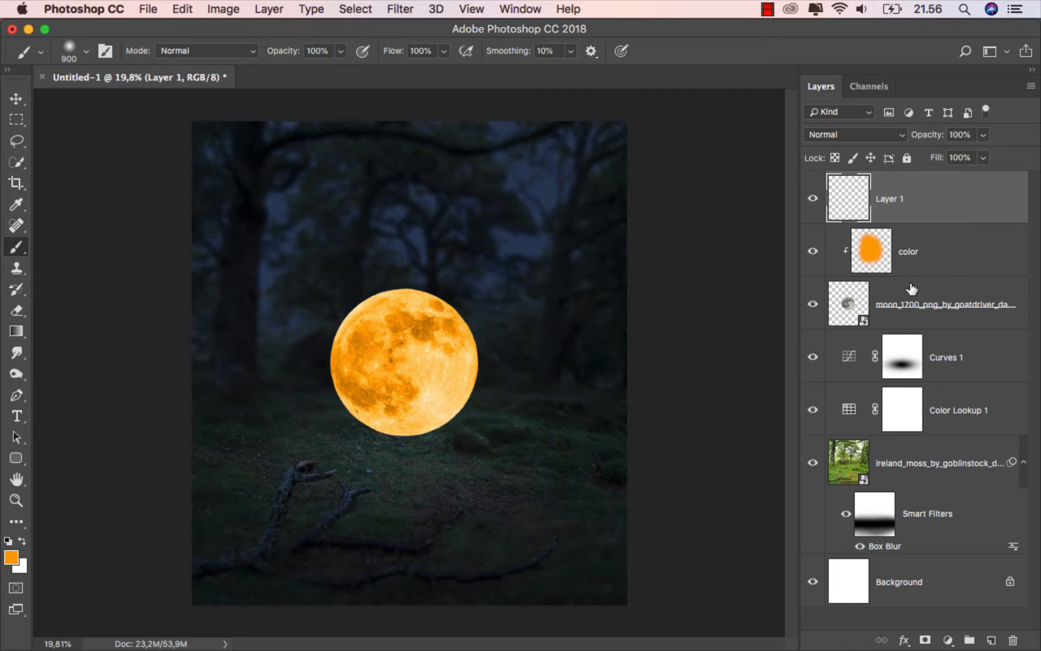
right_click(916, 212)
left_click(815, 481)
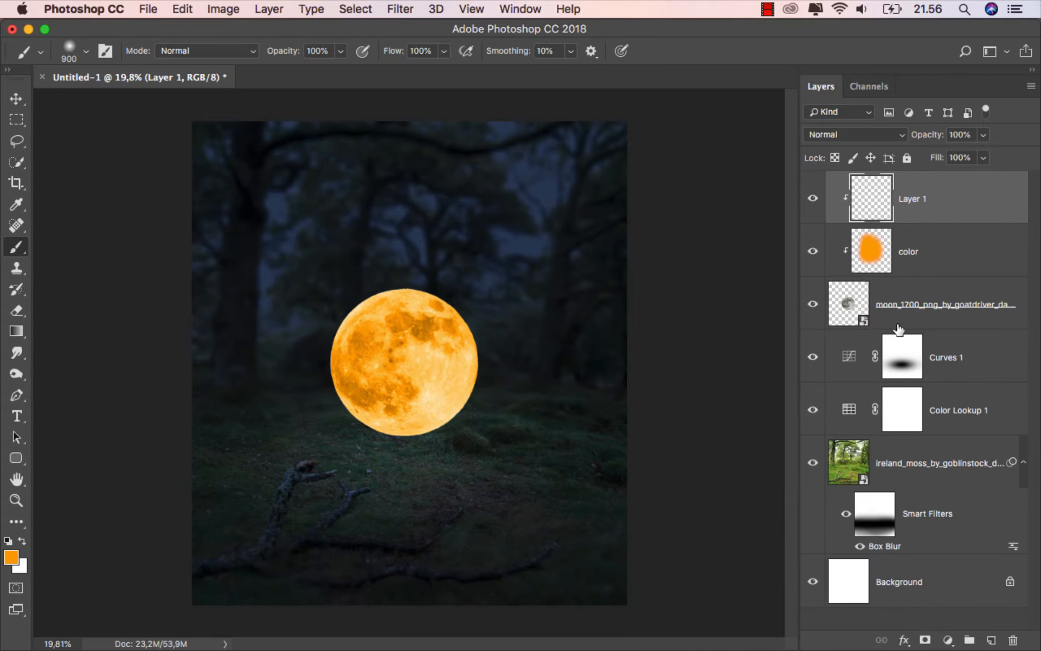
double_click(915, 200)
type("color 2")
key("Return")
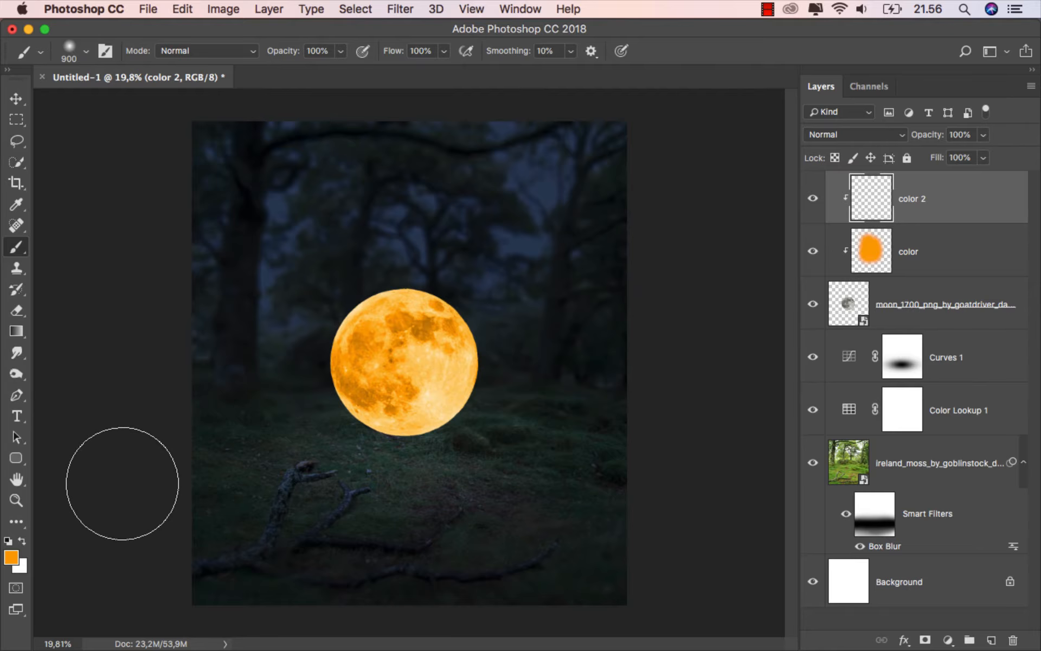
- Paint over the whole moon on the color 2 layer with the soft brush in a fully saturated red-orange
left_click(11, 558)
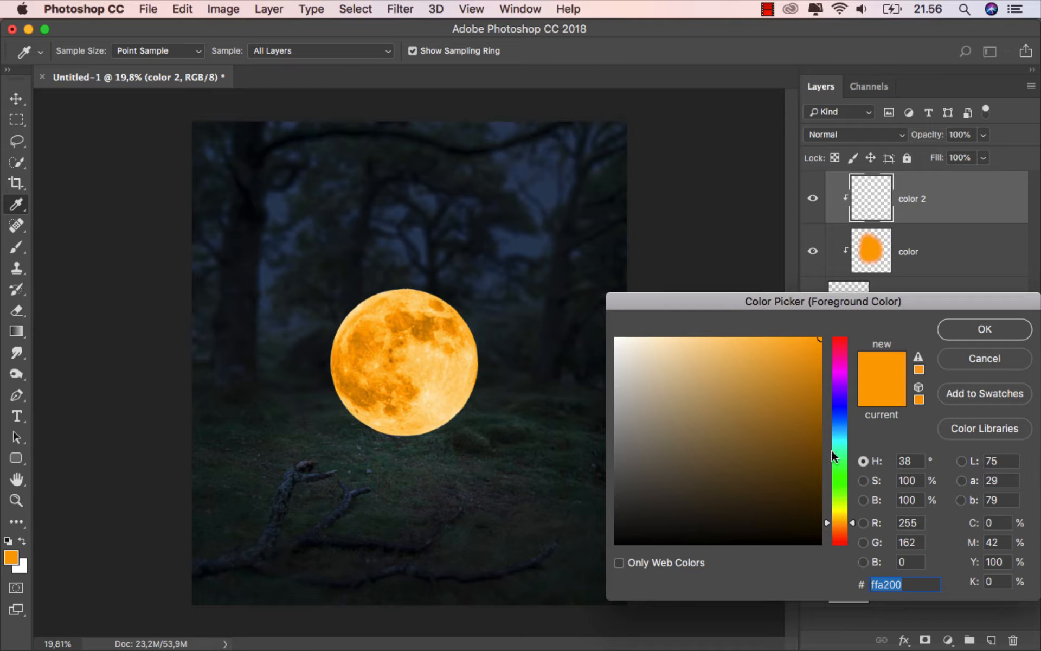
left_click(839, 529)
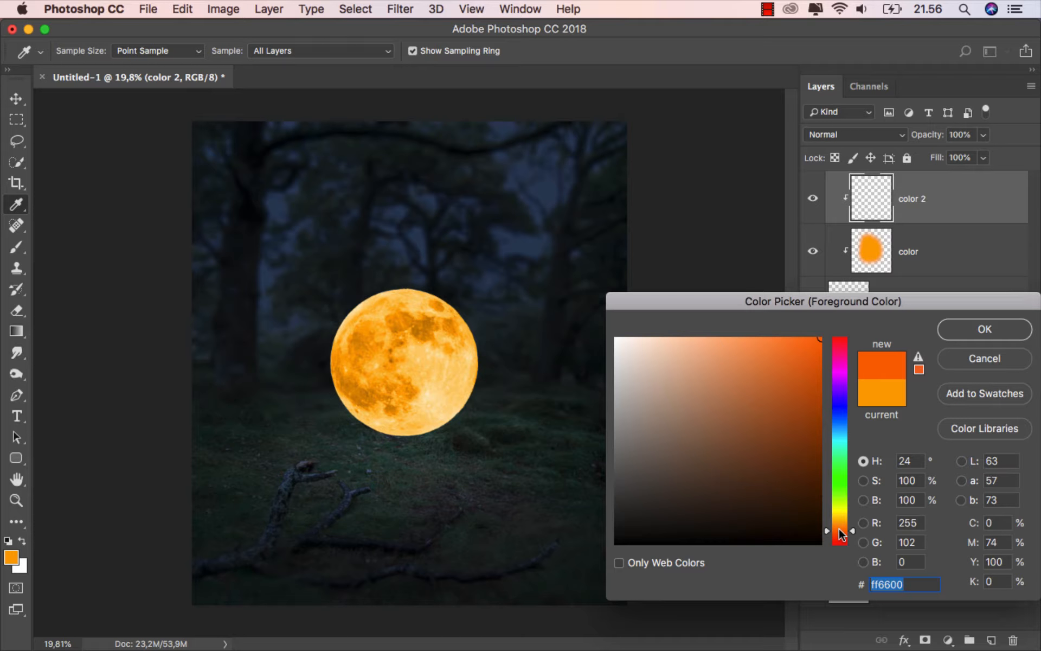
left_click_drag(839, 529, 840, 531)
left_click(950, 332)
key("b")
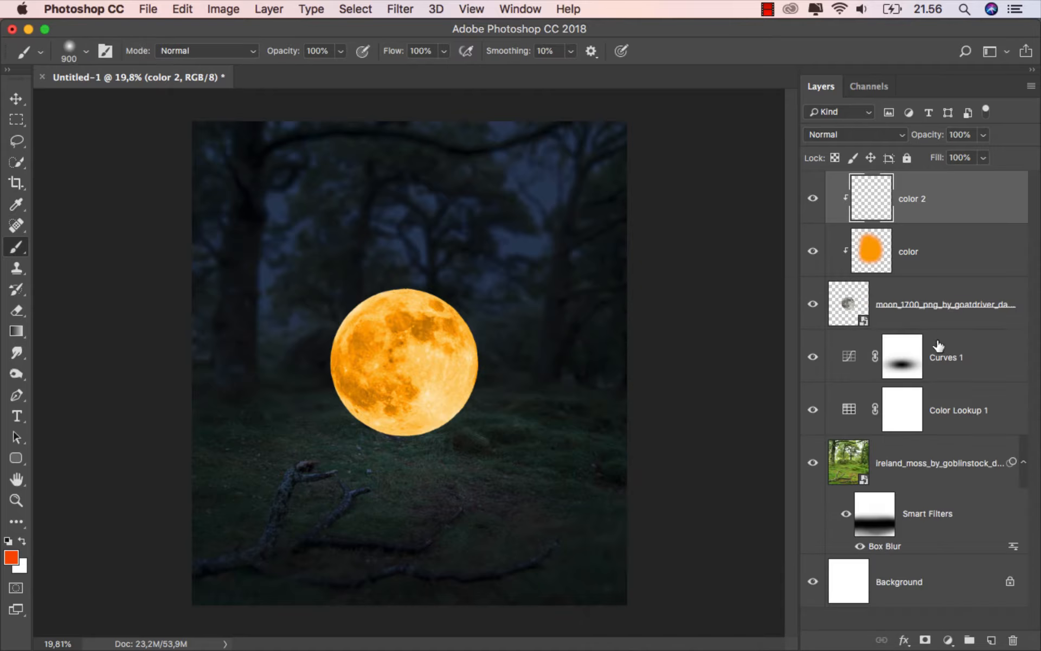
mouse_move(360, 255)
left_mouse_down()
mouse_move(347, 354)
mouse_move(399, 426)
mouse_move(425, 291)
mouse_move(453, 270)
mouse_move(404, 392)
mouse_move(487, 330)
mouse_move(368, 339)
left_mouse_up()
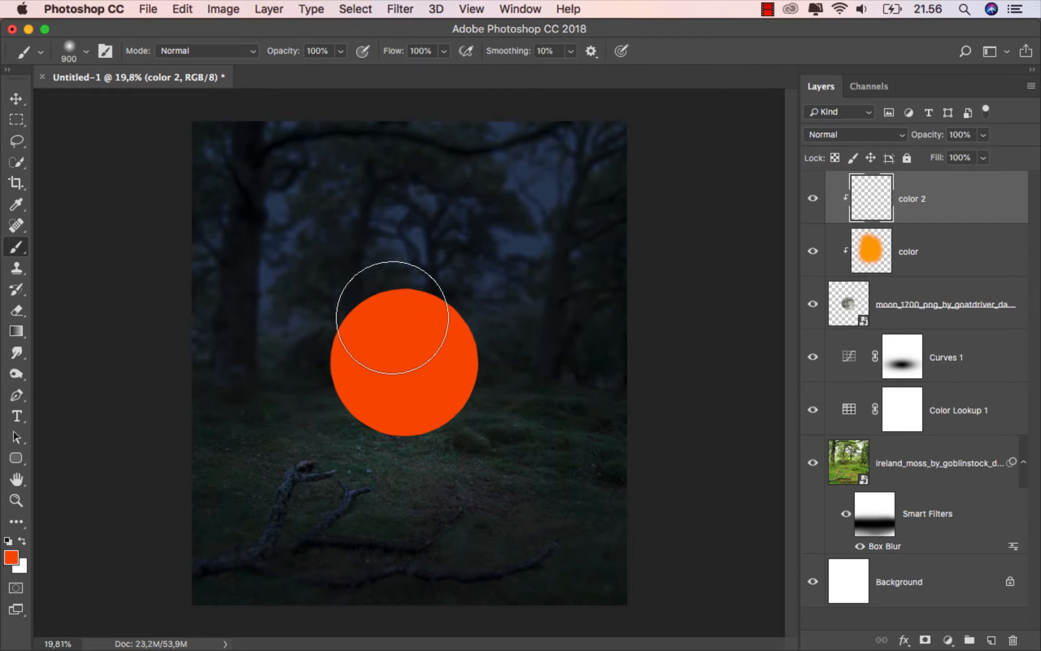
- Set the color 2 layer's blend mode to Overlay and compare the moon with and without it
left_click(881, 135)
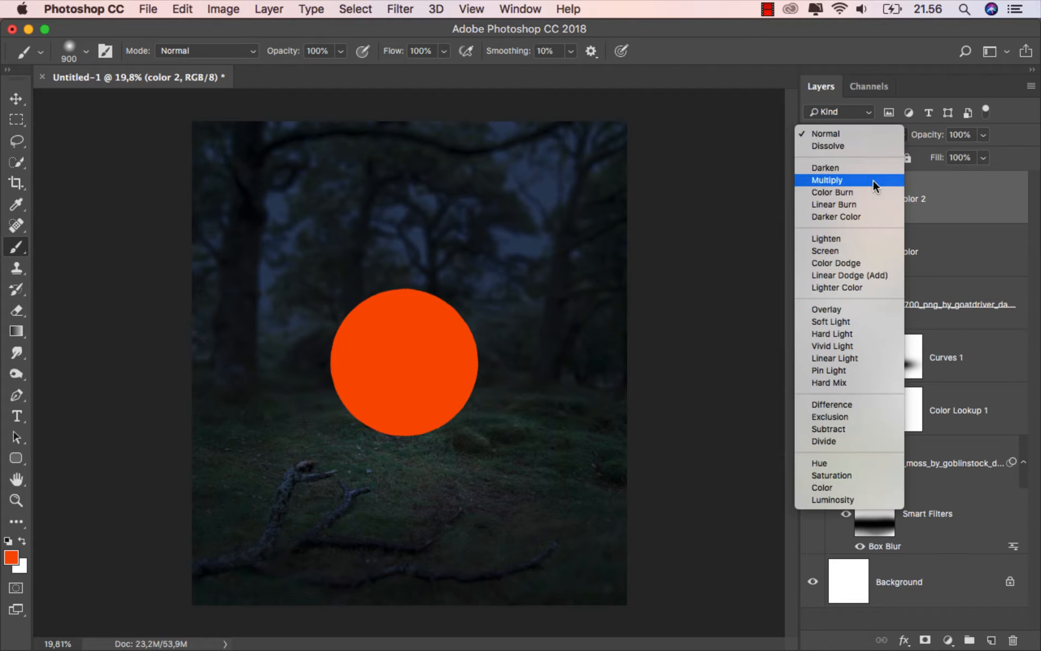
left_click(858, 307)
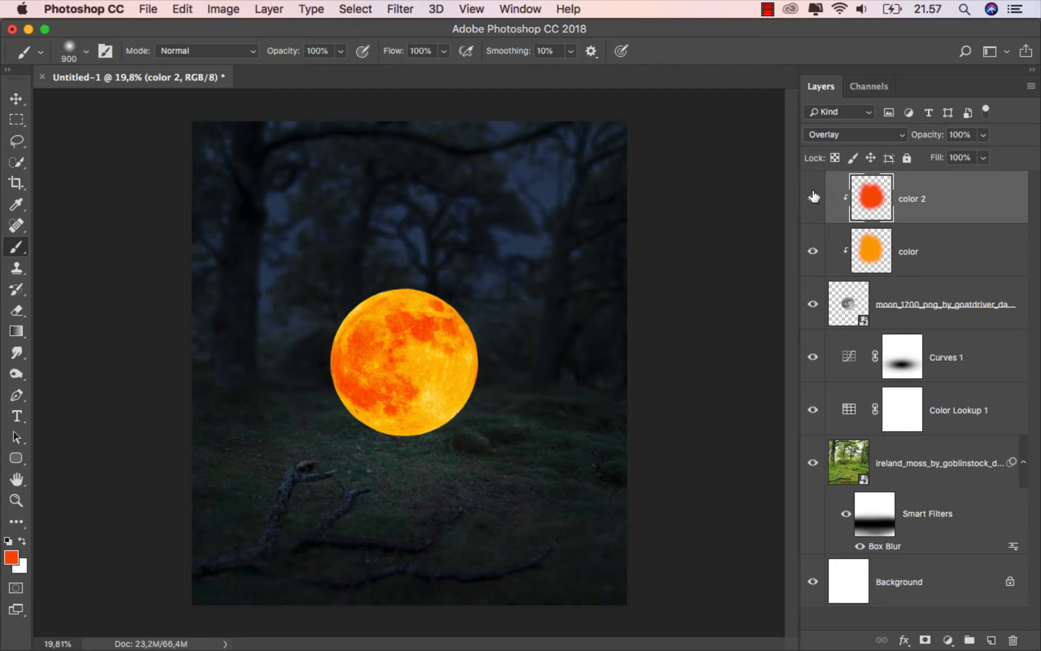
left_click(813, 196)
left_click(813, 196)
- Add a new layer between the moon and Curves 1 layers and name it "light"
left_click(958, 356)
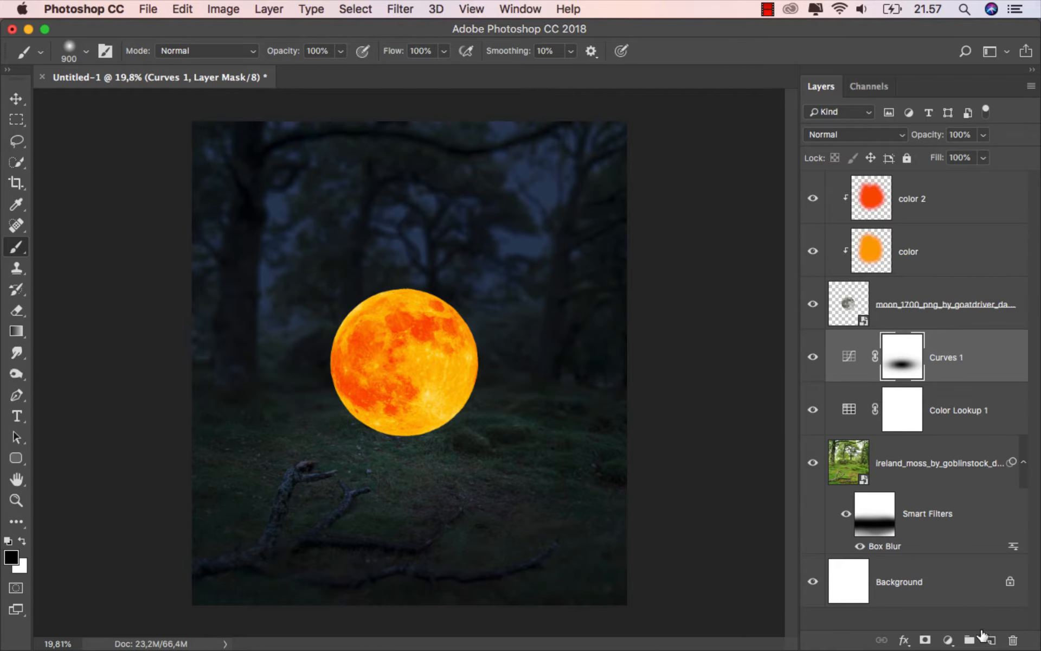
left_click(990, 632)
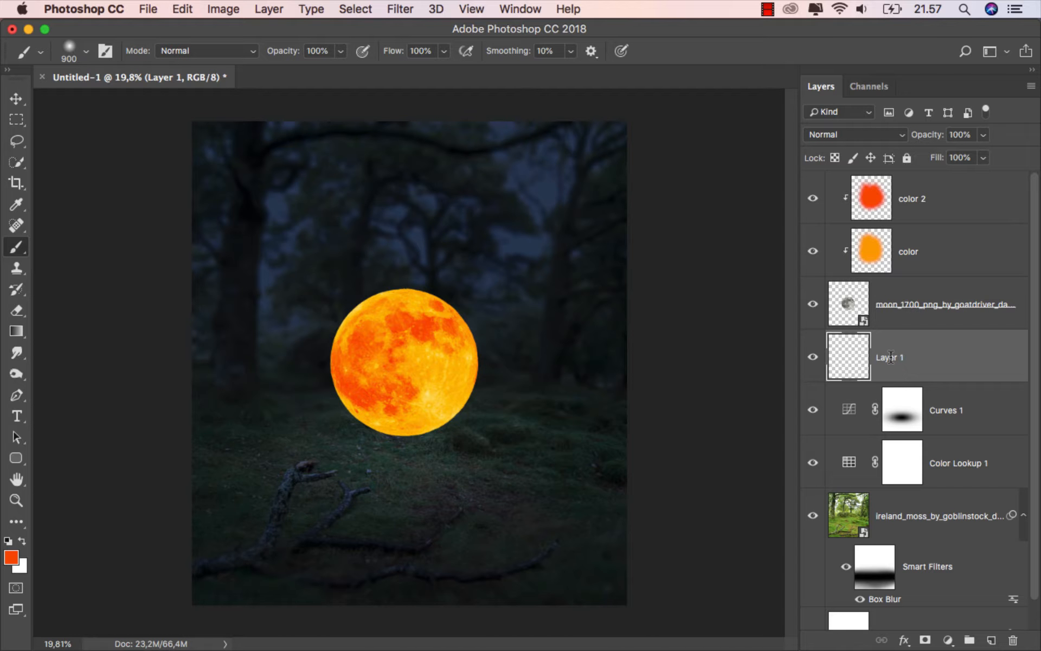
type("light")
key("Return")
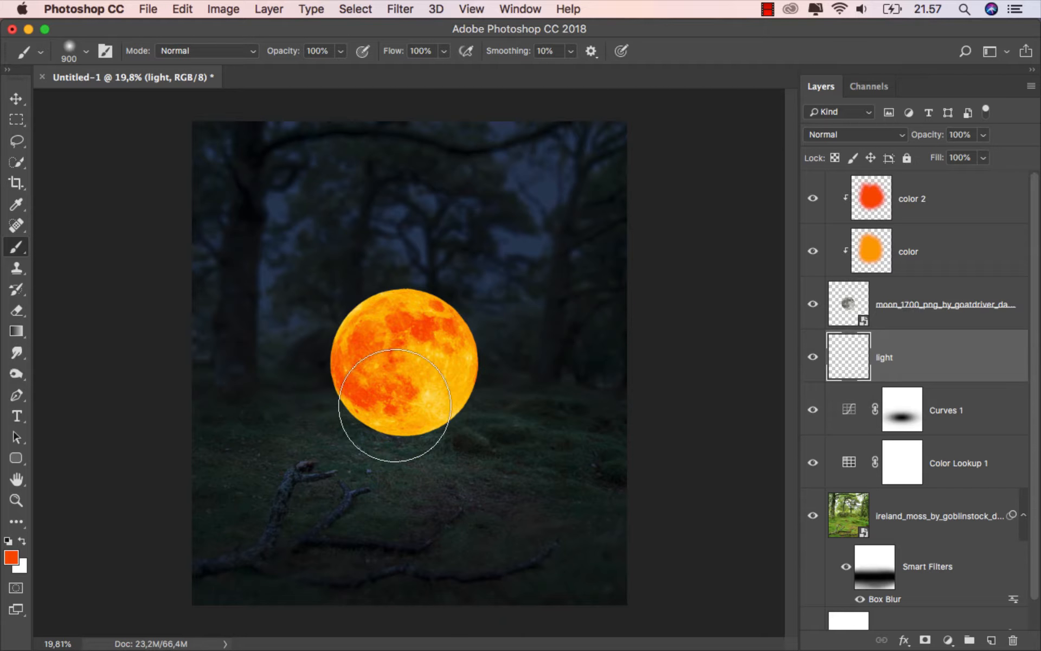
- Paint a single 1200 px soft dab of orange ffa800 centred behind the moon on the light layer
left_click(17, 555)
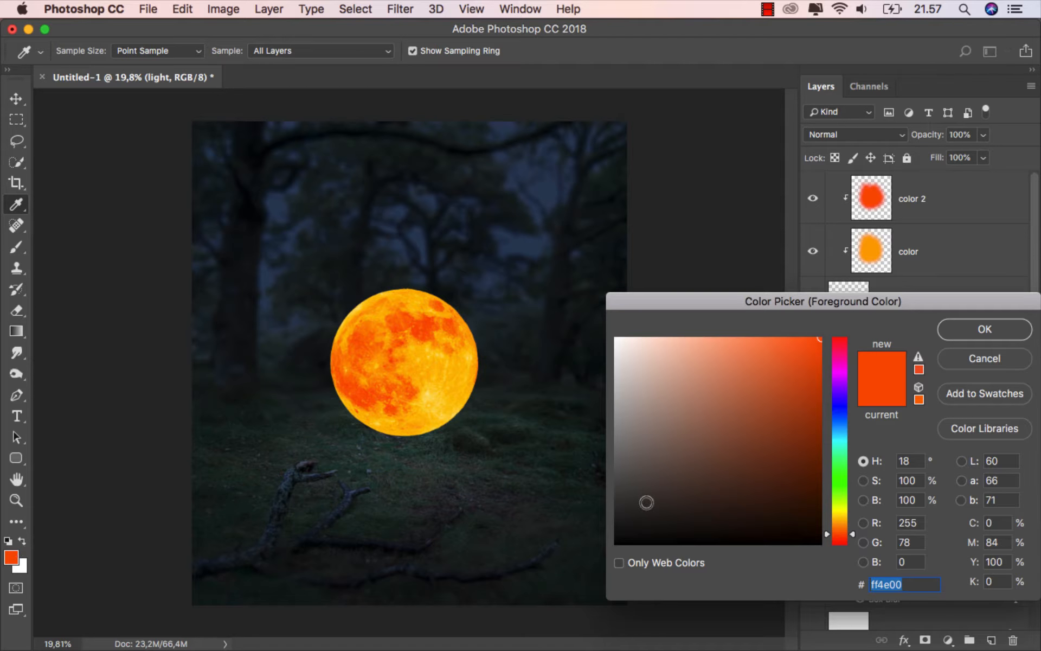
left_click_drag(839, 531, 841, 519)
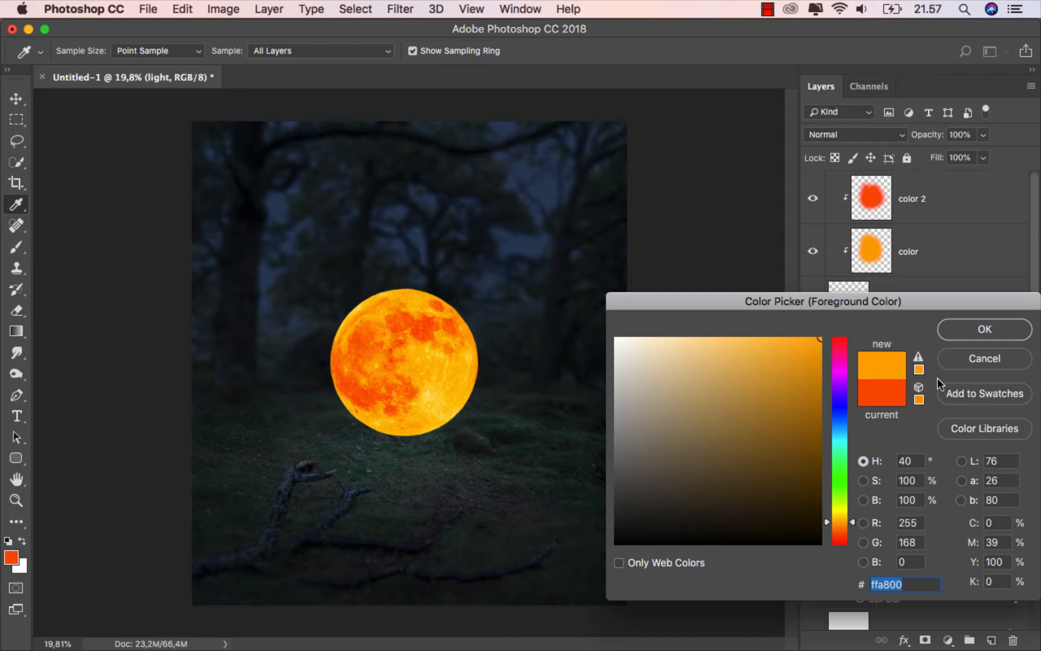
left_click(976, 332)
key("b")
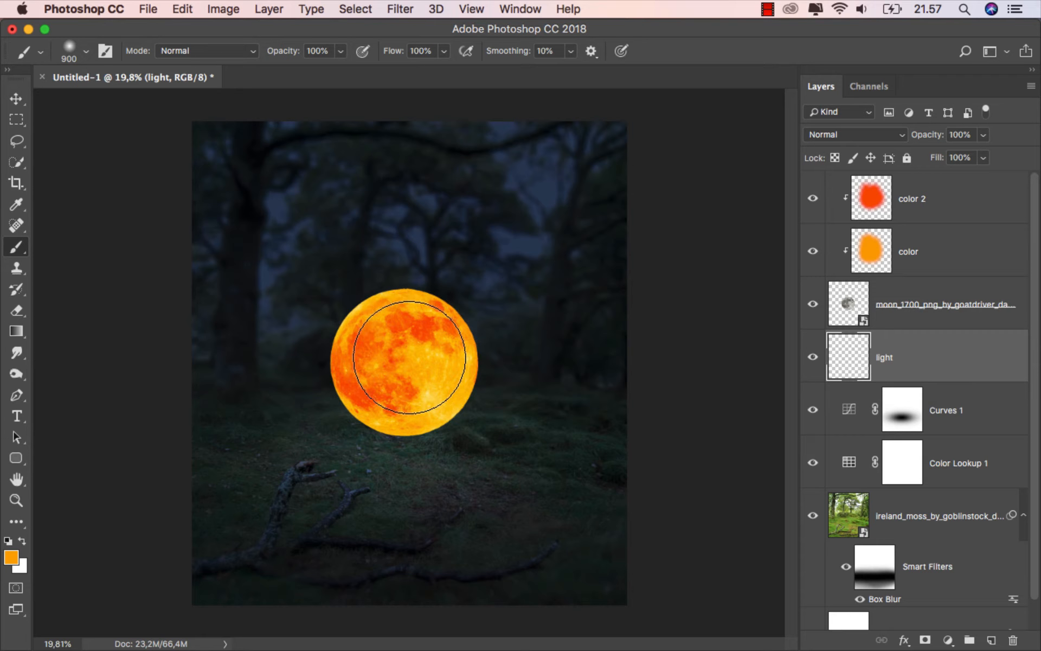
key("]")
key("]")
key("]")
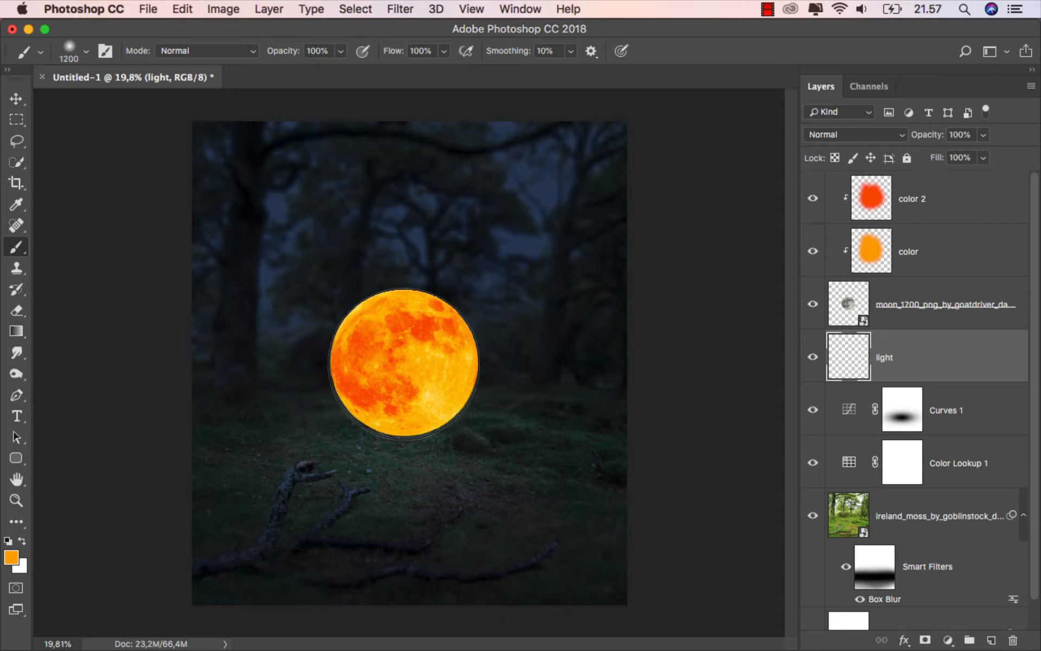
left_click(403, 363)
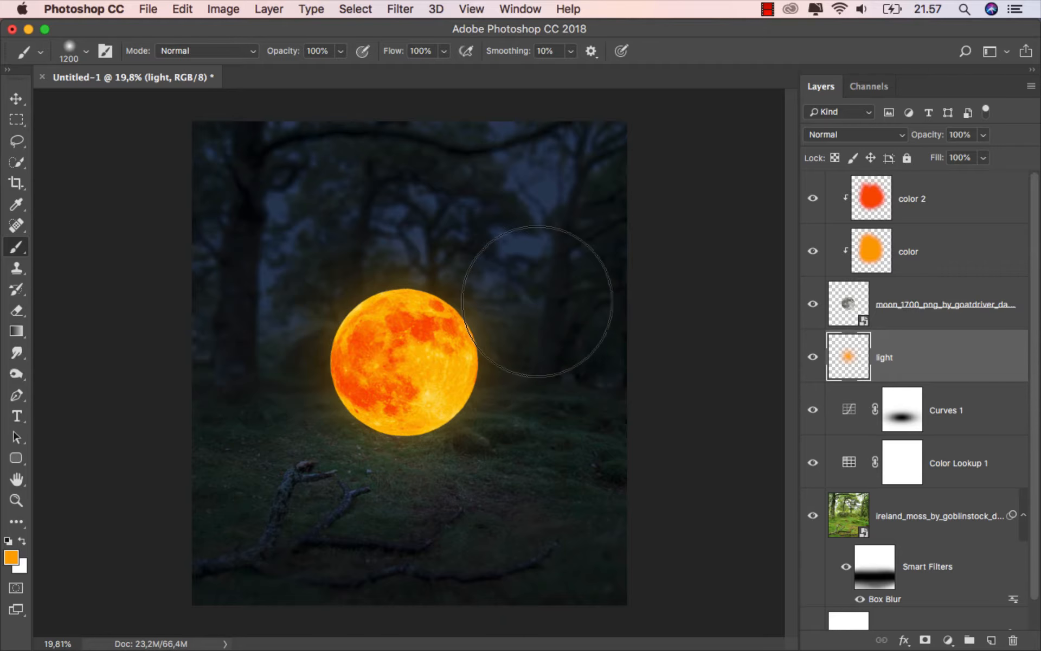
- Set the light layer's blend mode to Linear Light and compare the glow with and without it
left_click(825, 133)
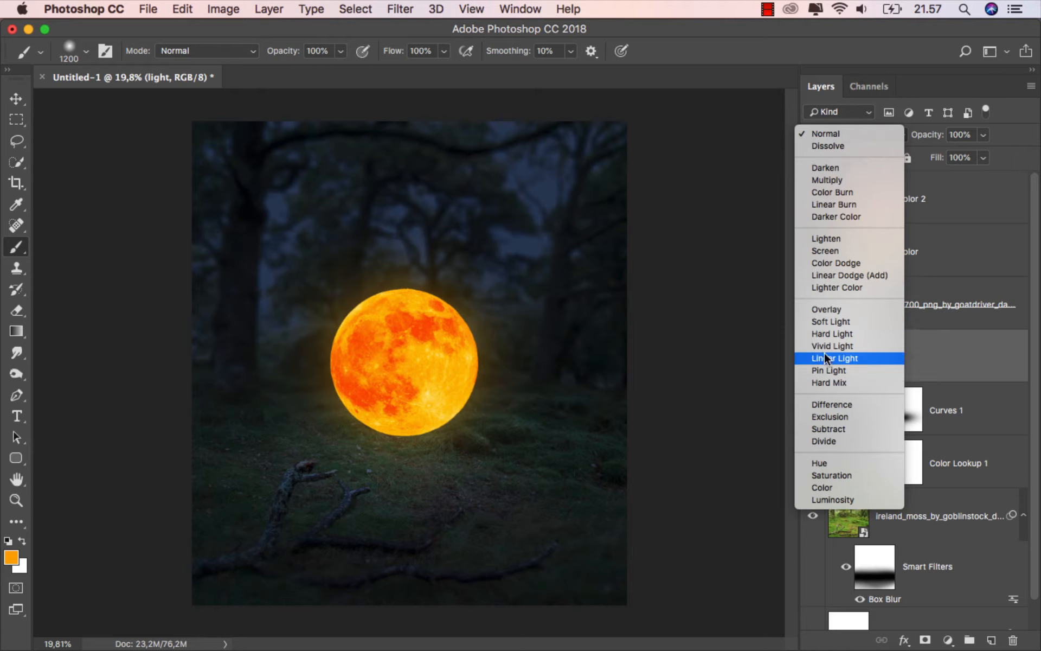
left_click(855, 358)
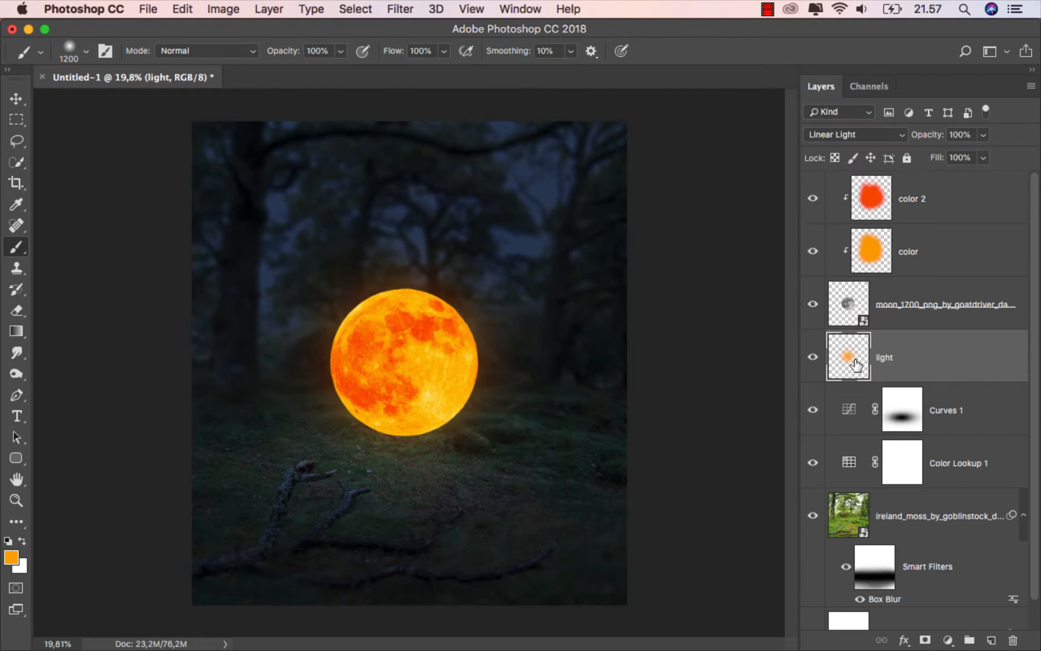
left_click(812, 361)
left_click(813, 360)
- Add a new layer directly above the light layer and name it "light shadow"
left_click(991, 640)
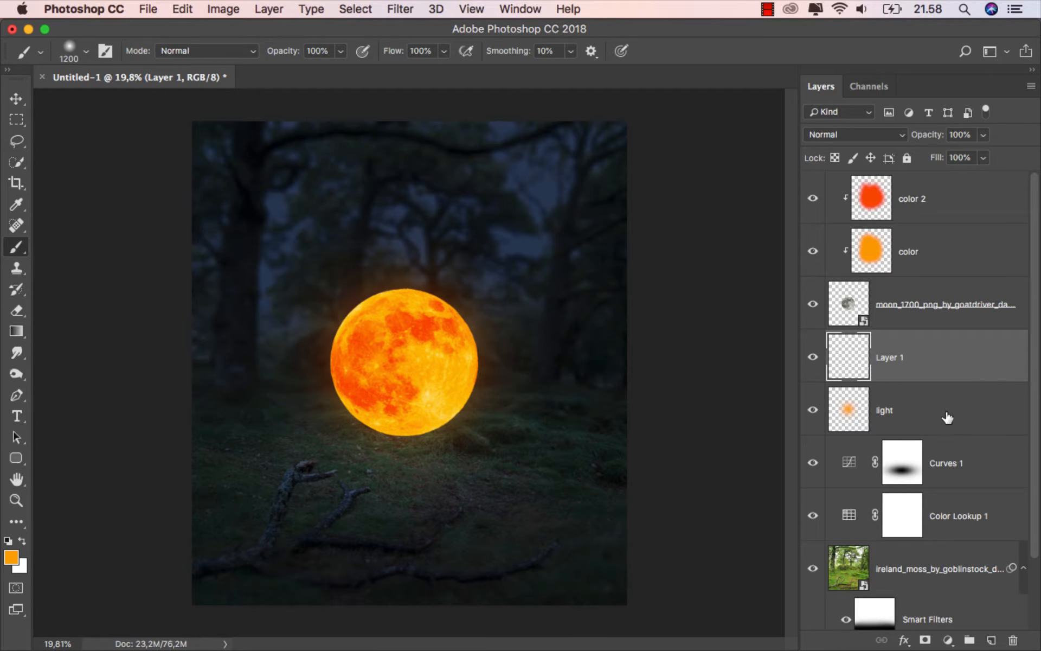
double_click(894, 359)
key("BackSpace")
key("Return")
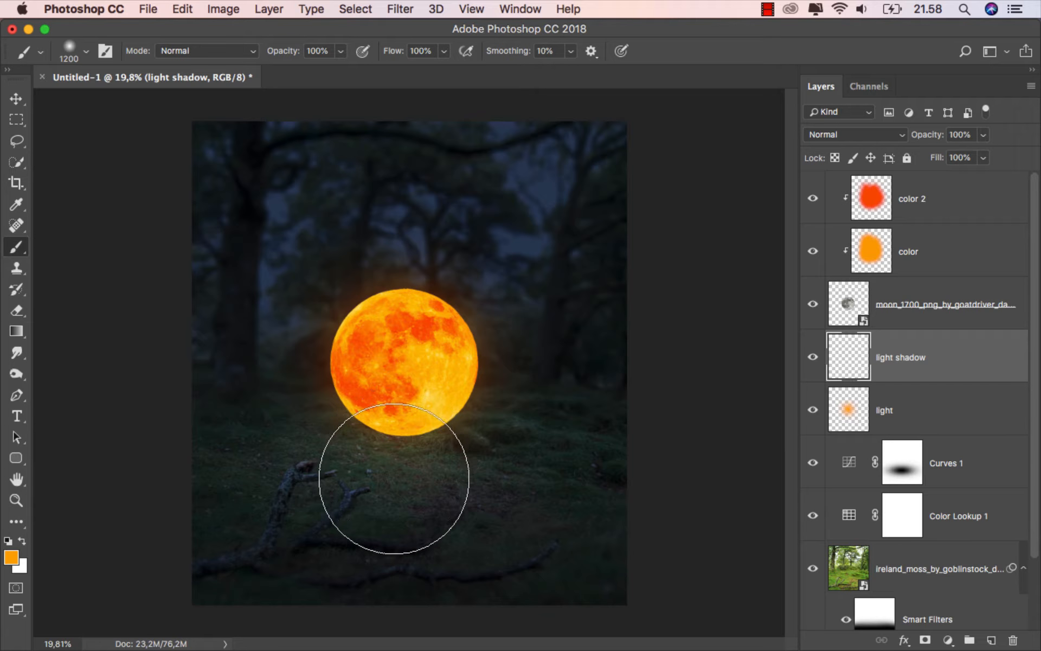
- Paint a soft orange glow just beneath the moon on the light shadow layer and set its blend mode to Overlay
left_click(400, 423)
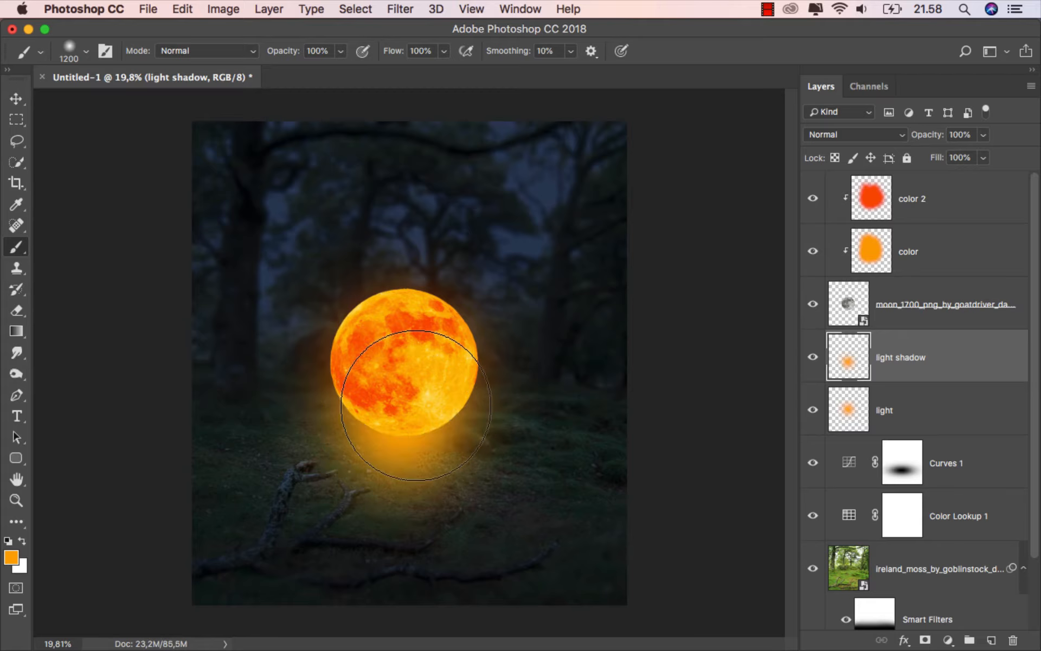
left_click(22, 103)
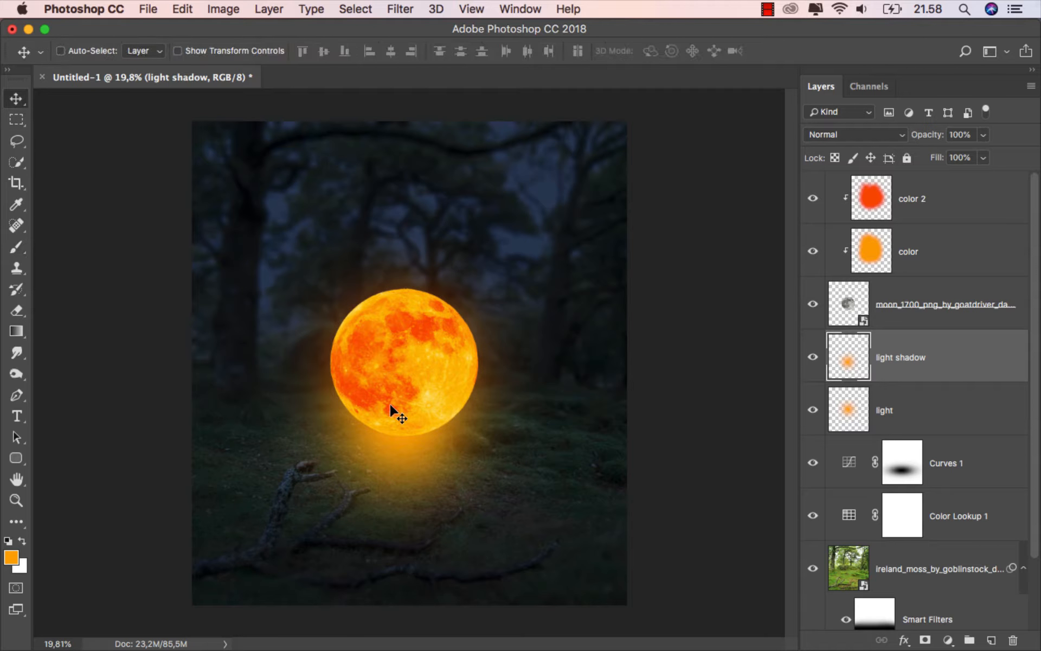
mouse_move(393, 411)
left_mouse_down()
mouse_move(463, 440)
mouse_move(395, 448)
mouse_move(391, 429)
left_mouse_up()
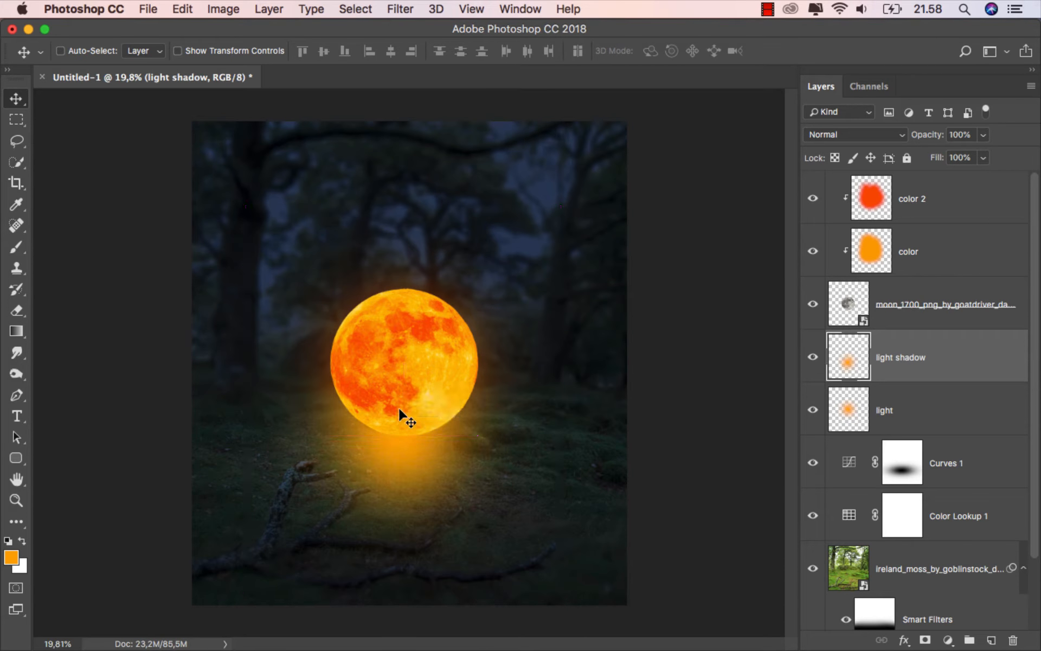
left_click(841, 134)
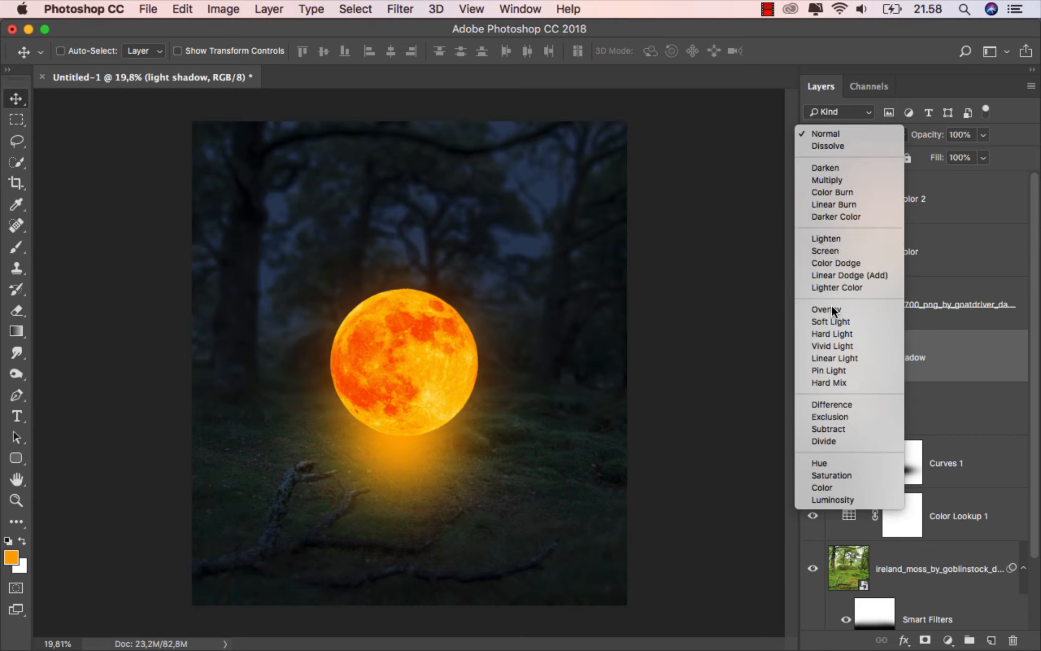
left_click(829, 307)
- Transform the light shadow glow into a flat, wide pool on the ground below the moon, about 202% wide and 37% high, and compare the effect
key("super+t")
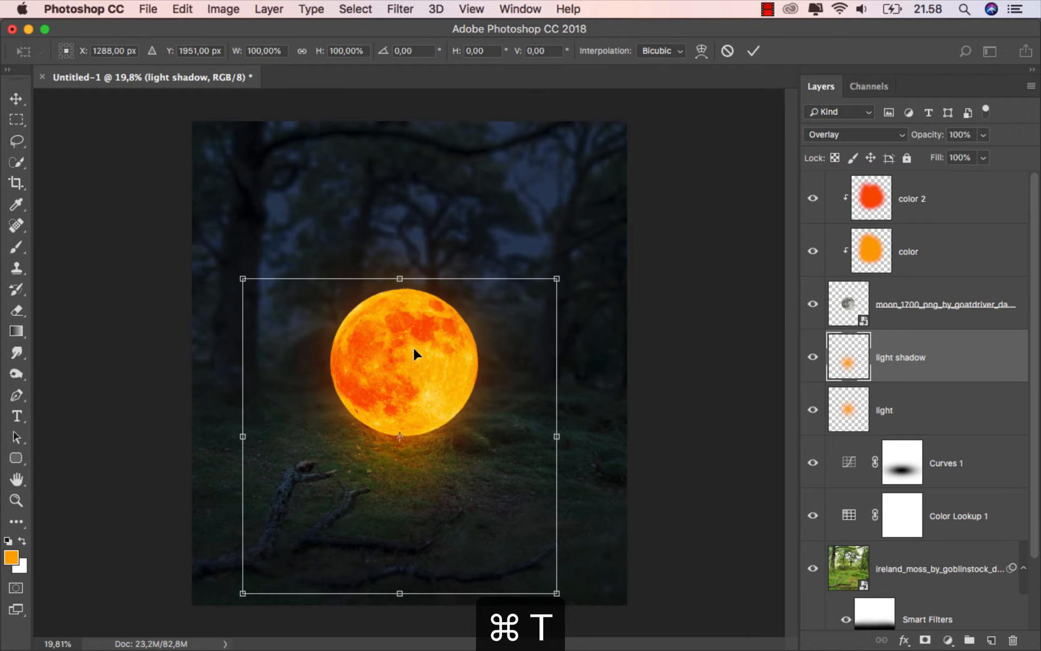
left_click_drag(400, 279, 404, 380)
left_click_drag(556, 486, 621, 477)
left_click_drag(242, 482, 192, 483)
left_click_drag(403, 589, 411, 526)
left_click_drag(407, 379, 418, 421)
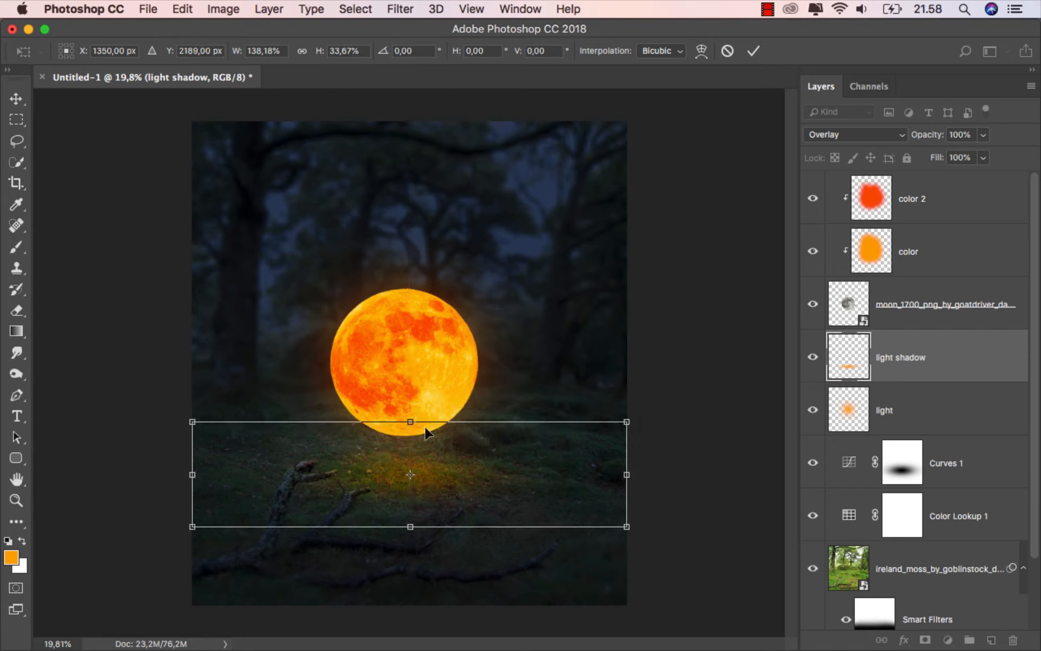
left_click_drag(627, 473, 729, 470)
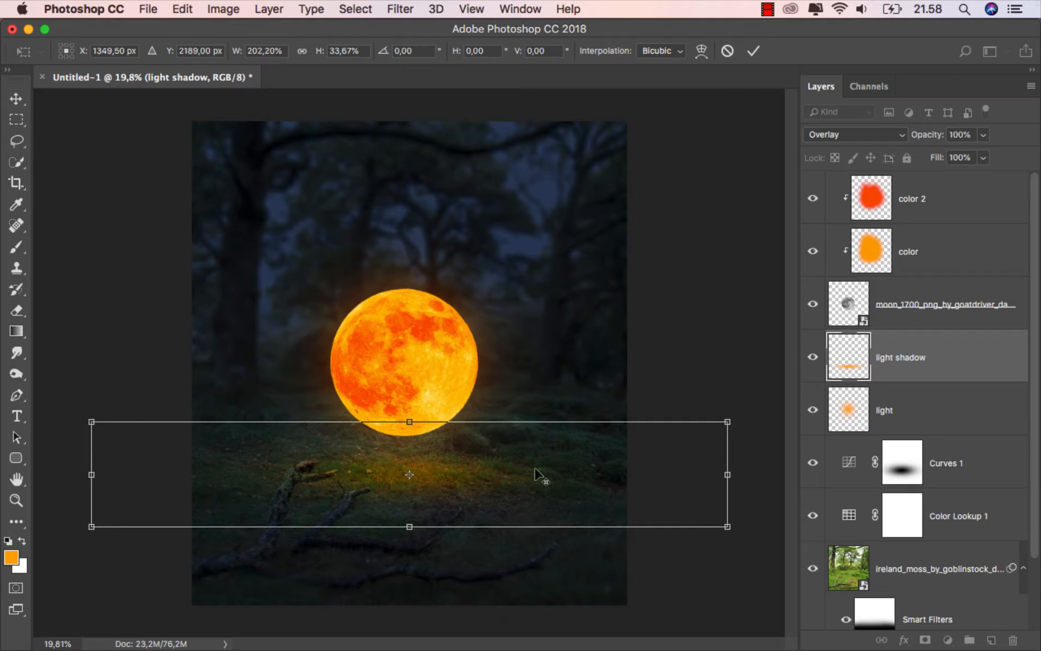
mouse_move(409, 422)
left_mouse_down()
mouse_move(411, 431)
mouse_move(412, 418)
left_mouse_up()
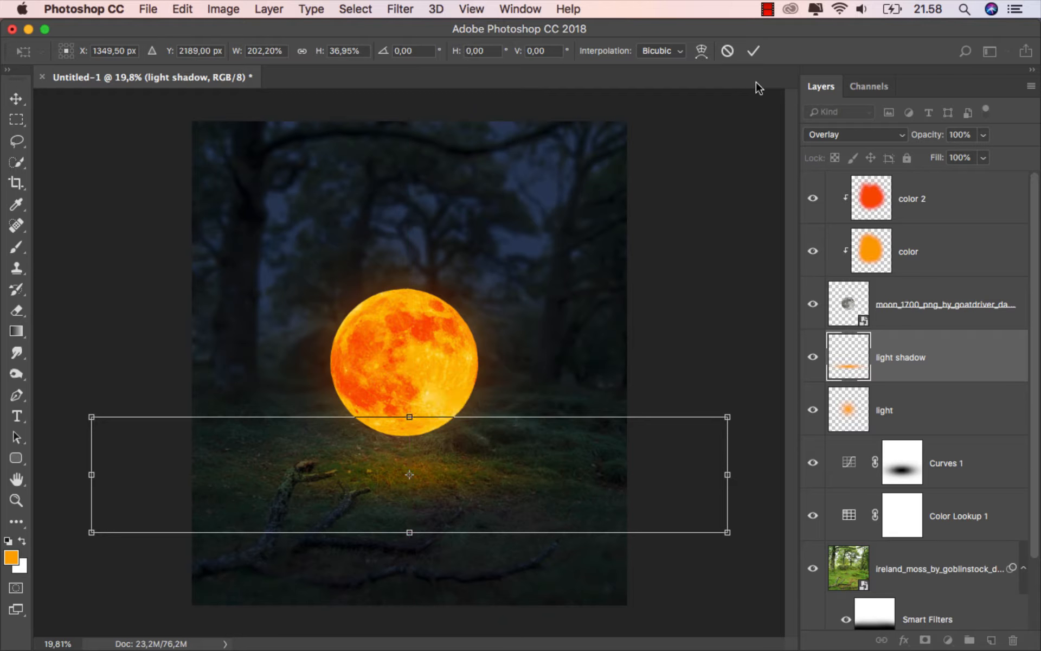
left_click(753, 50)
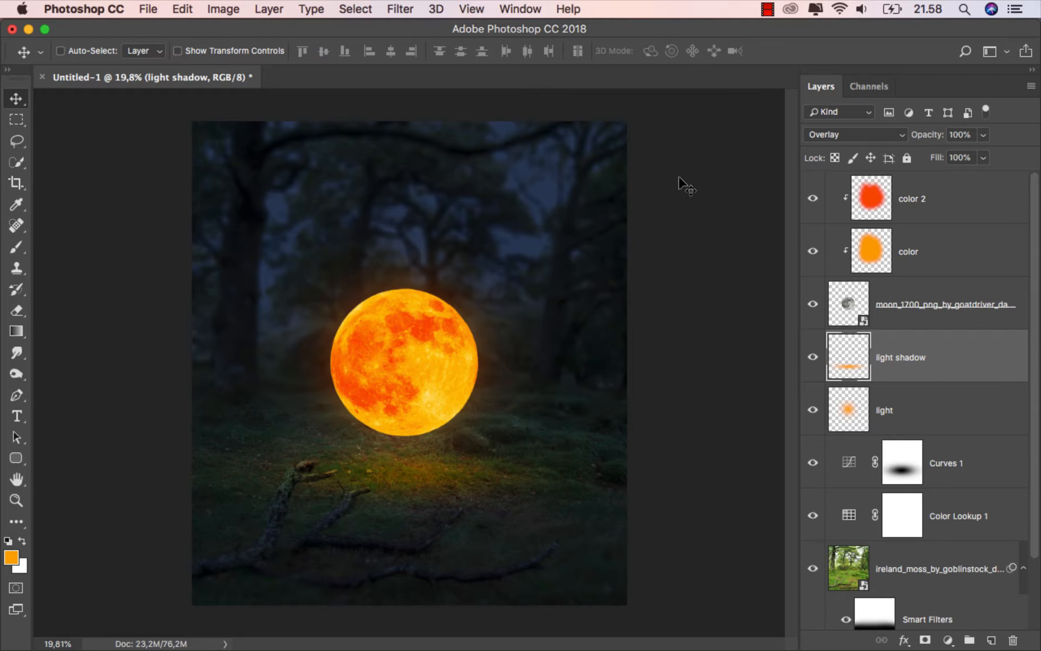
left_click(813, 358)
left_click(813, 358)
- Duplicate the light shadow layer, scale the copy to about 72.6% around its centre, and compare the result
key("ctrl+j")
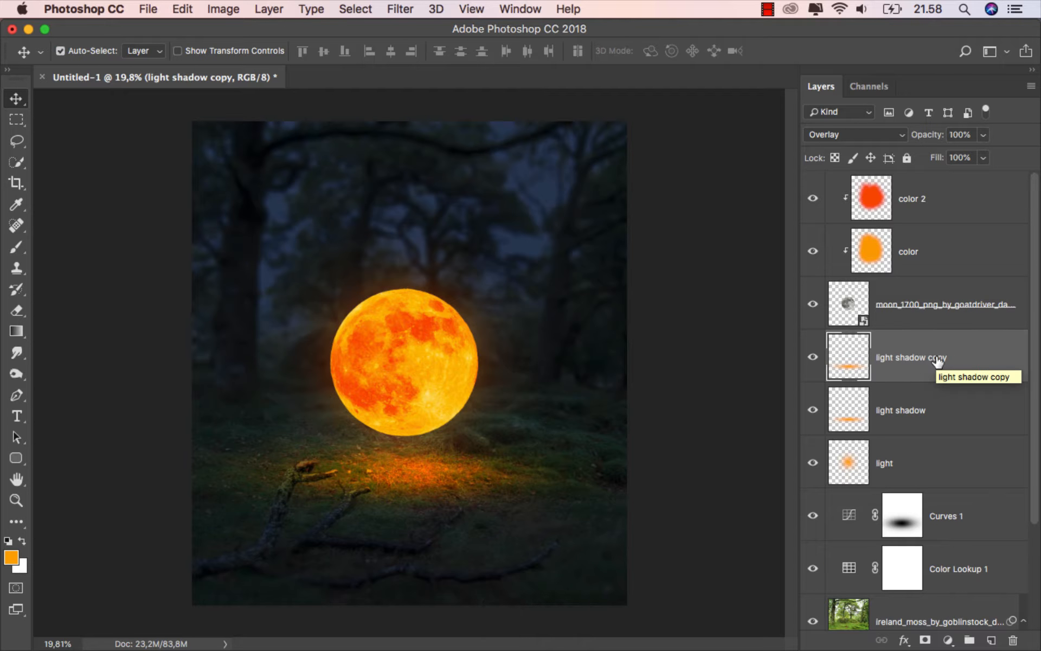
key("ctrl+t")
left_click_drag(728, 416, 654, 394)
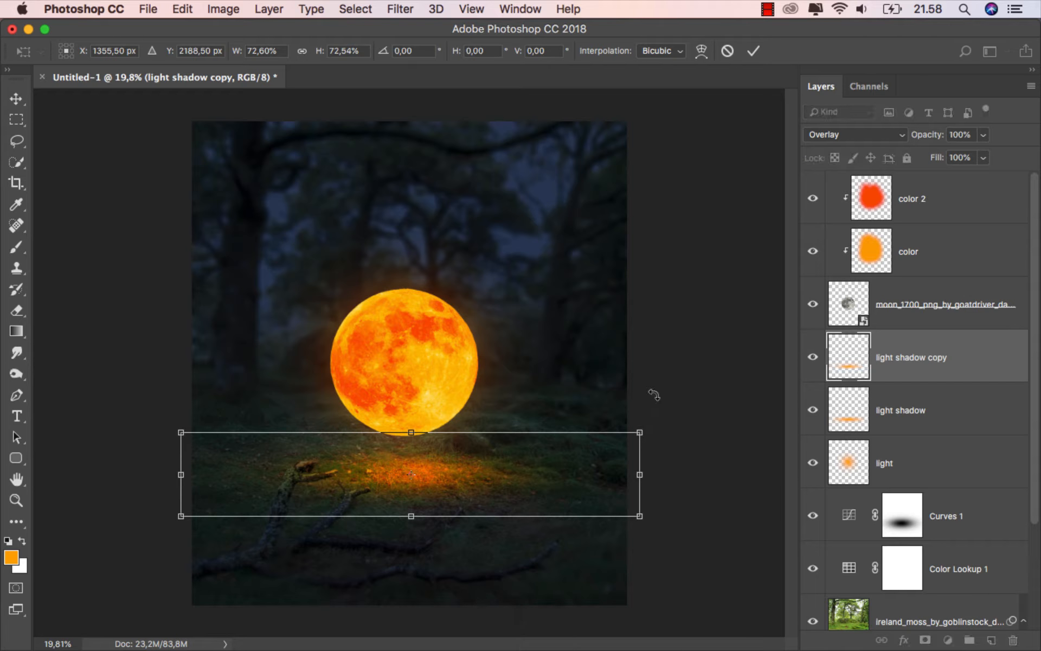
left_click(753, 51)
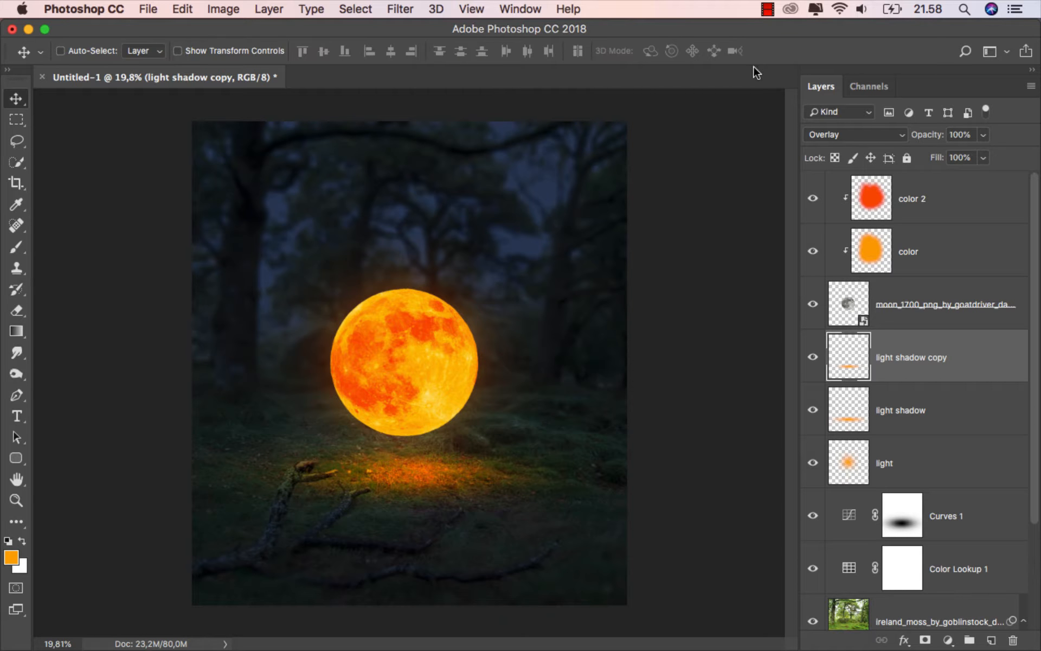
left_click(812, 358)
left_click(812, 358)
- Add a new layer between the moon and light shadow copy layers and name it "rope"
left_click(991, 640)
double_click(895, 355)
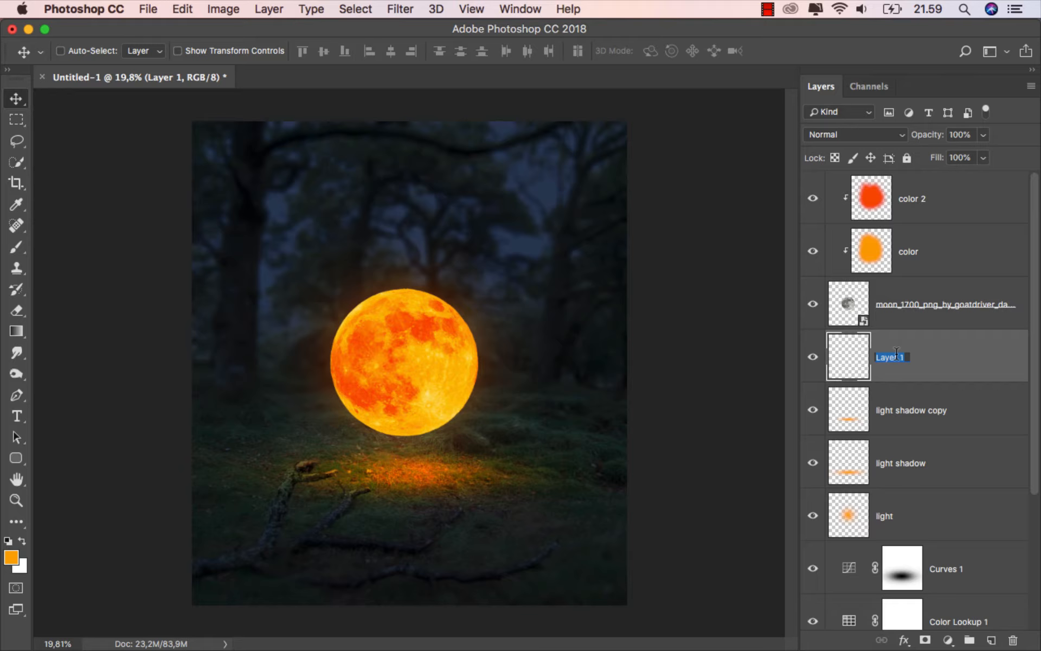
type("rope")
key("Return")
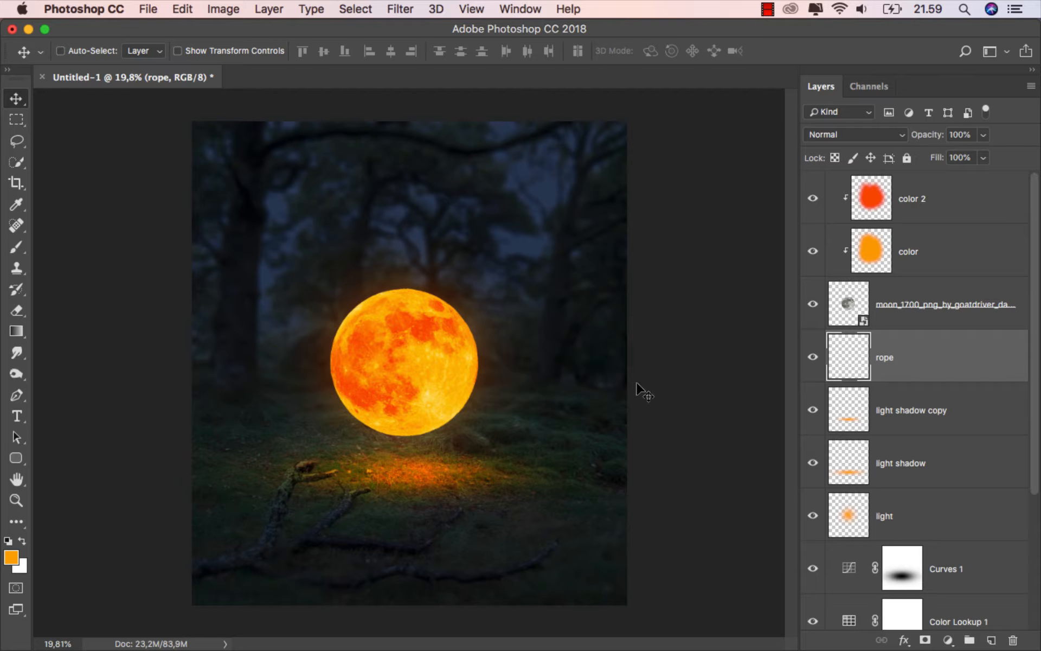
- Set up the Brush tool with a hard round tip at 11 px
left_click(23, 247)
left_click(45, 245)
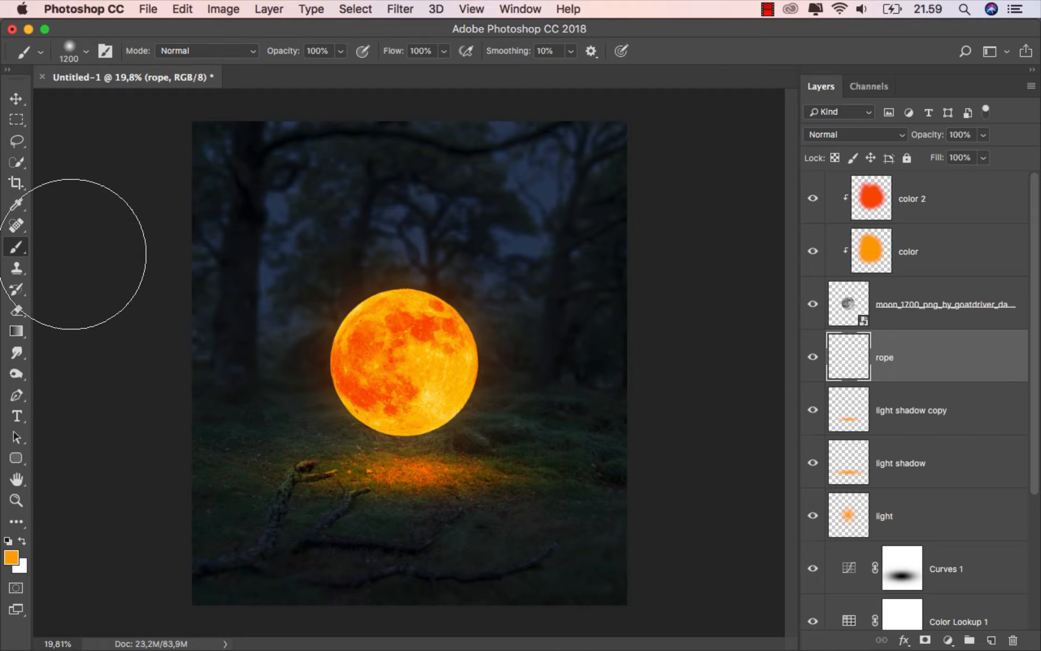
right_click(296, 256)
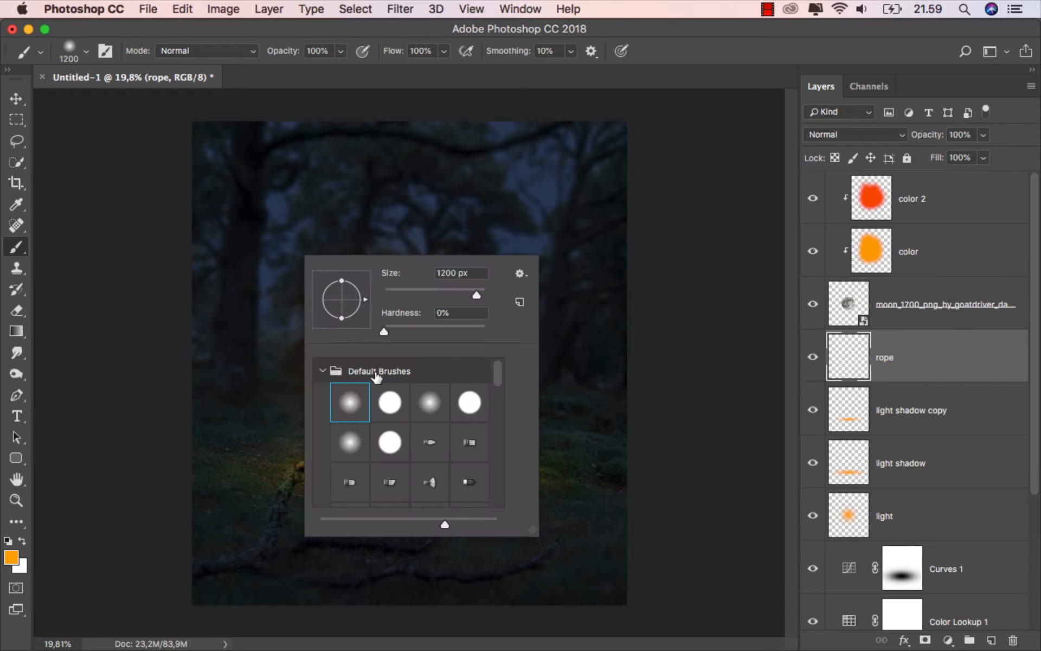
left_click(390, 288)
left_click_drag(389, 288, 387, 289)
left_click(388, 289)
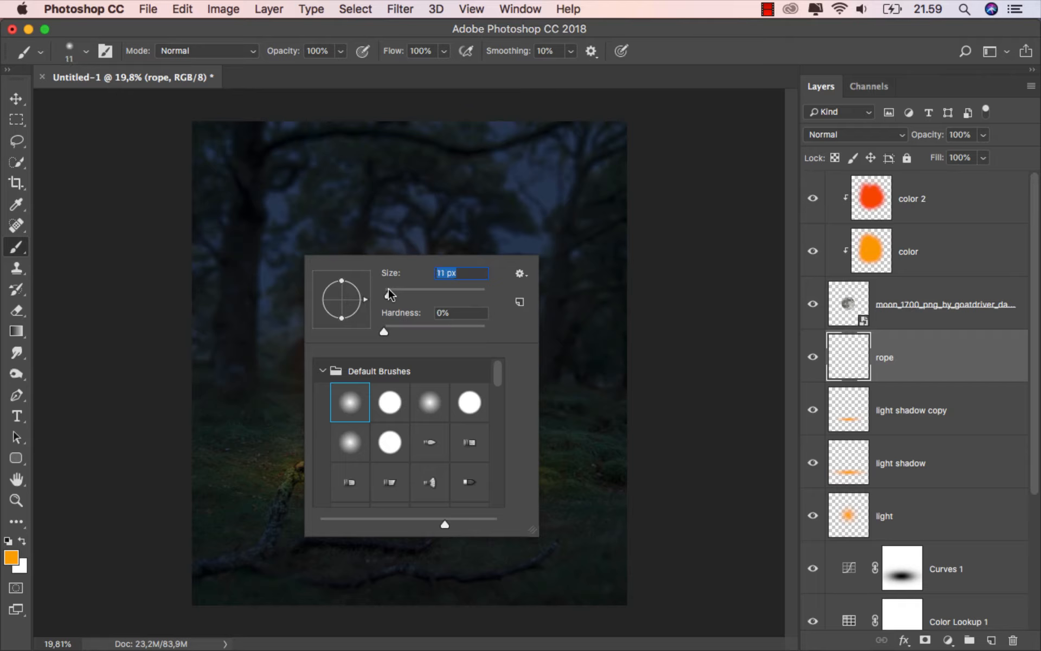
left_click(392, 395)
left_click(636, 54)
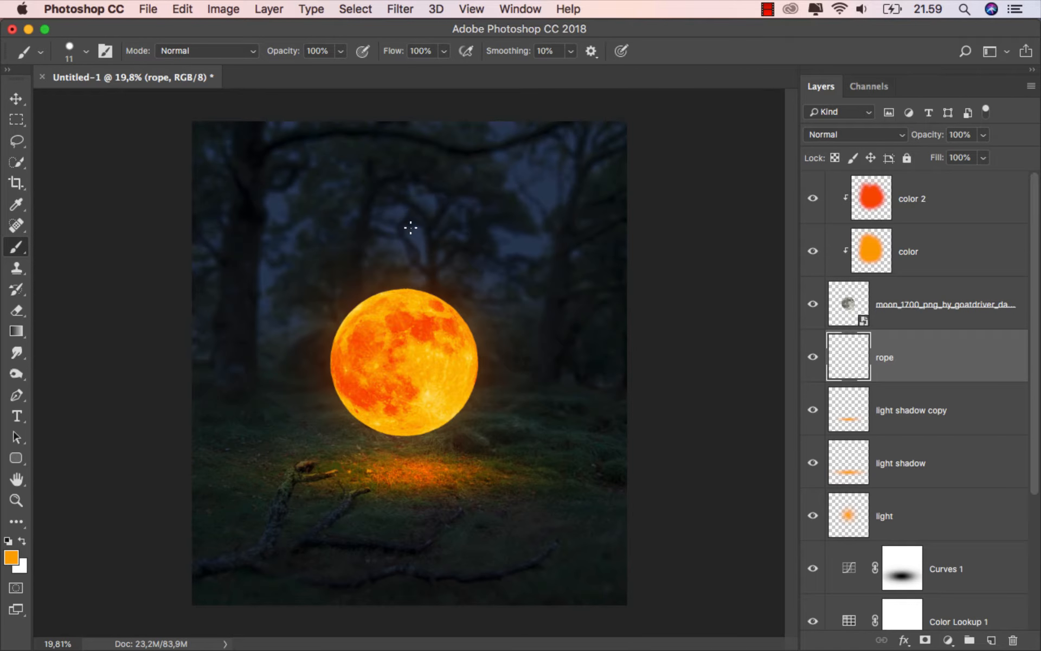
- Draw a thin wavy orange rope on the rope layer from the moon's top up to the canvas's upper edge
scroll(410, 227, "up", 2)
scroll(409, 240, "up", 5)
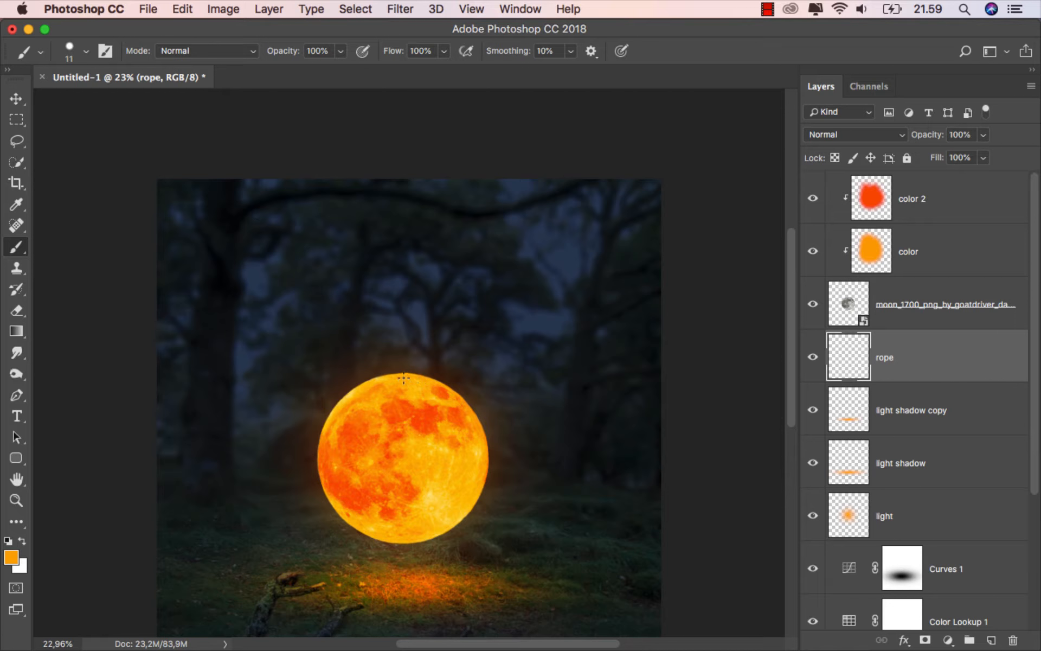
left_click_drag(407, 304, 407, 247)
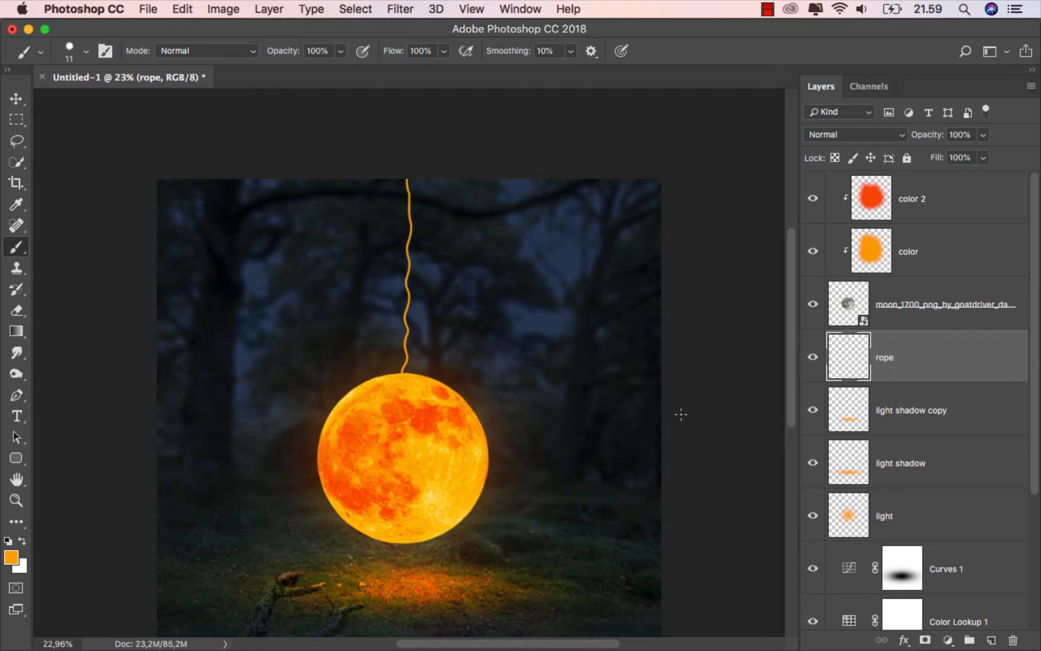
key("super+0")
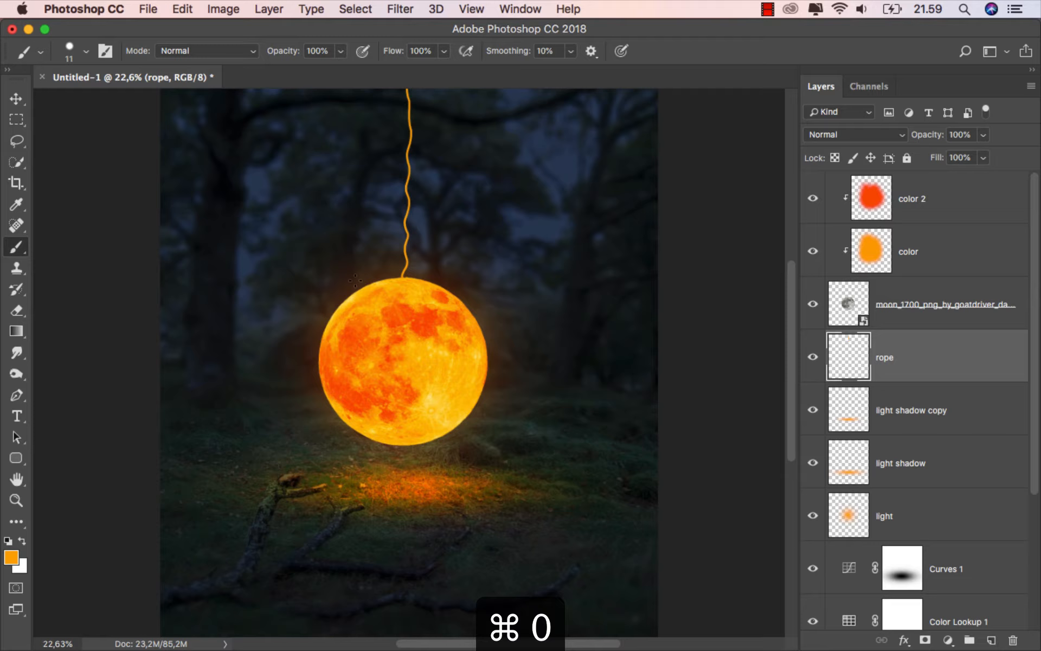
- Place the missystock_child_stock_56 image from Finder above the color 2 layer and flip it horizontally so the child faces the other way
key("v")
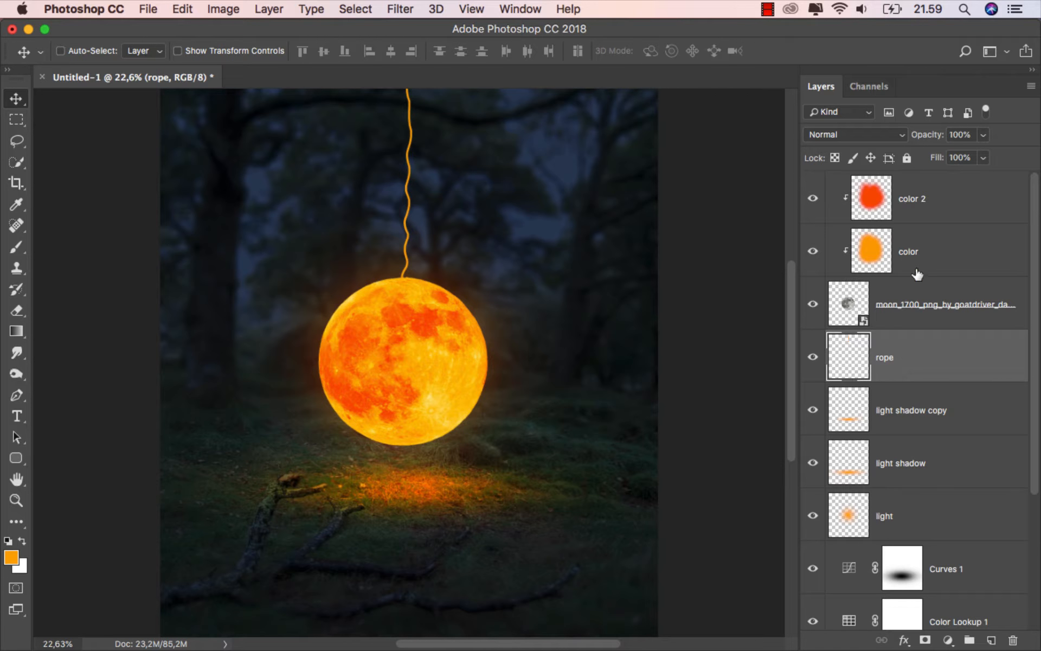
left_click(969, 195)
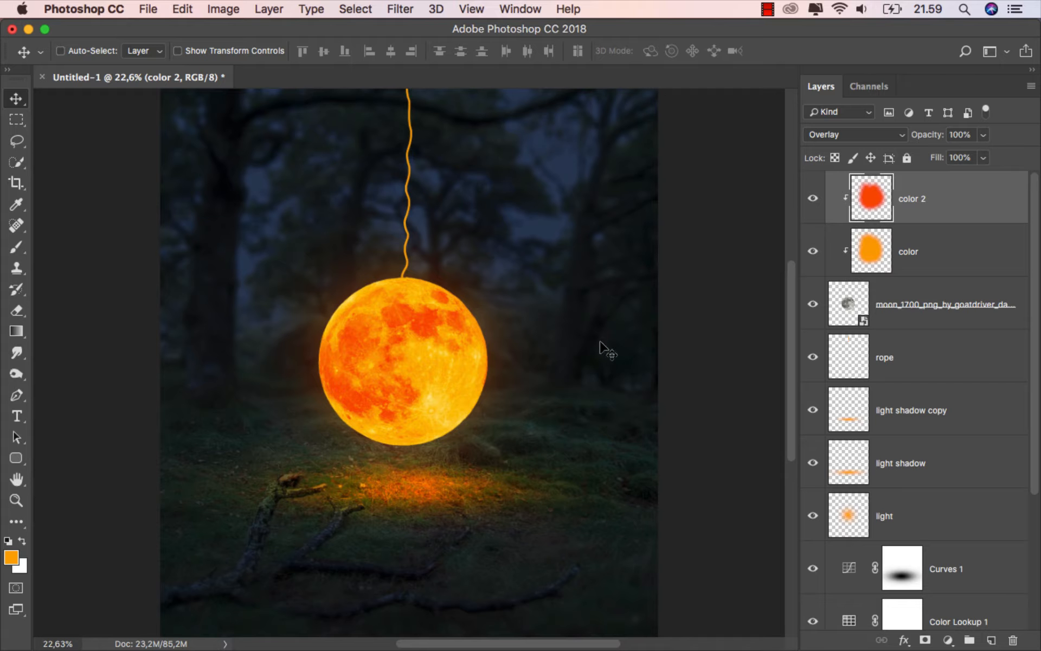
left_click(439, 630)
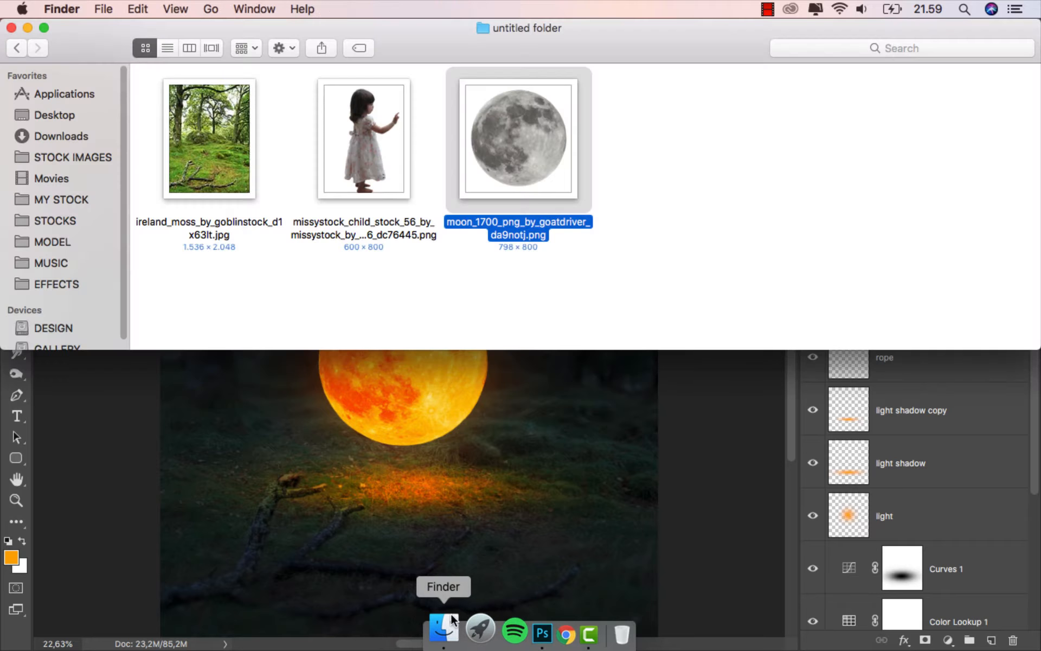
left_click_drag(359, 144, 406, 408)
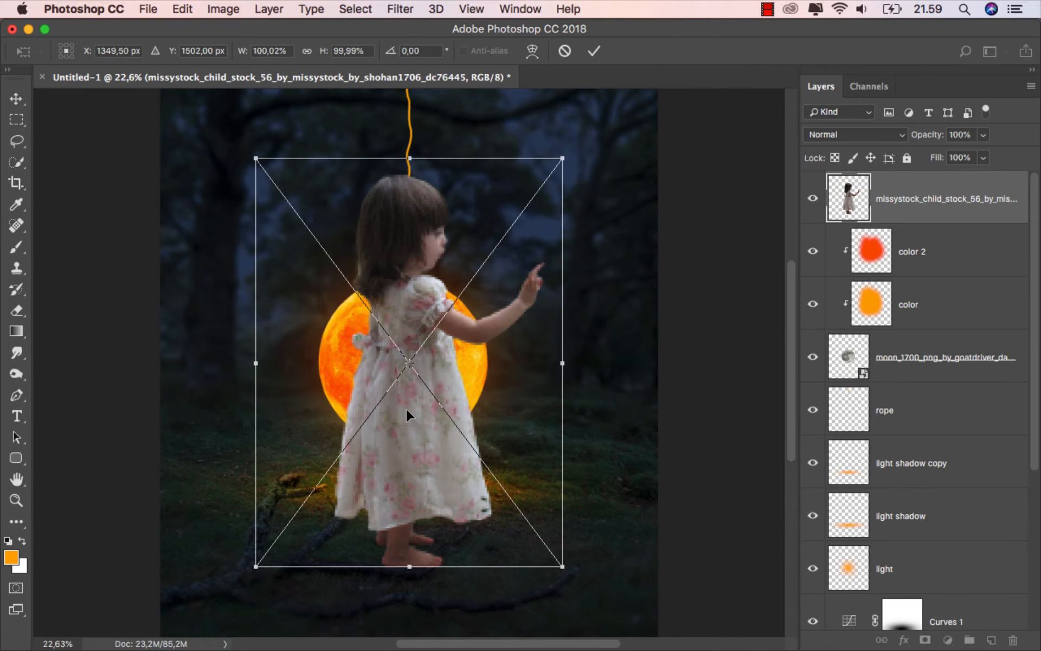
right_click(405, 408)
left_click(436, 597)
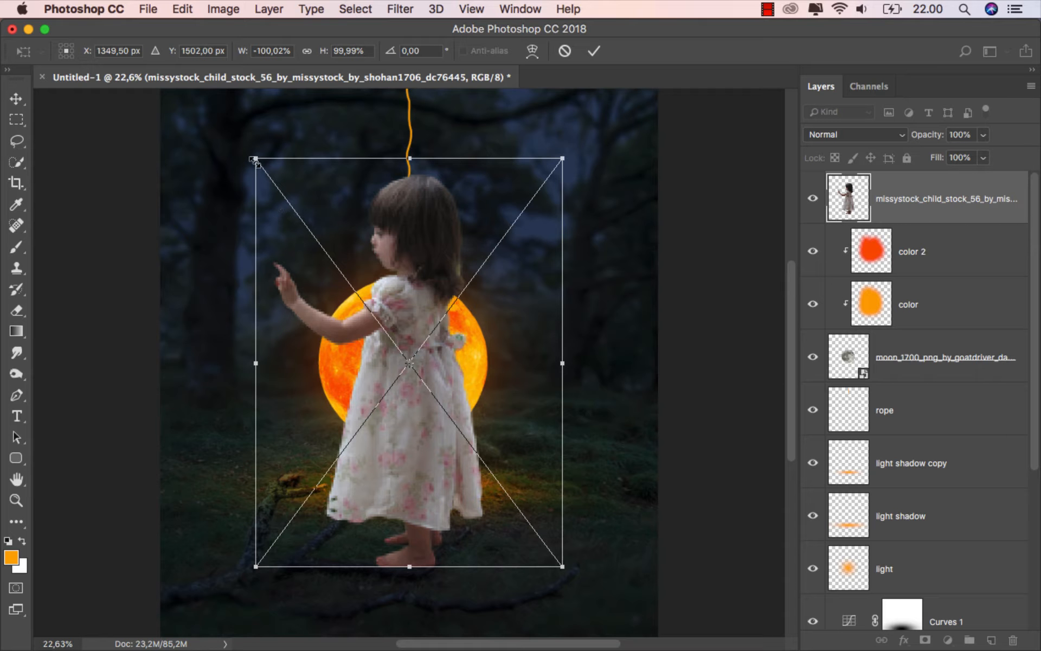
- Scale the placed child to about 42.7% and stand her beside the moon's lower right, her raised hand in front of it
left_click_drag(254, 158, 426, 316)
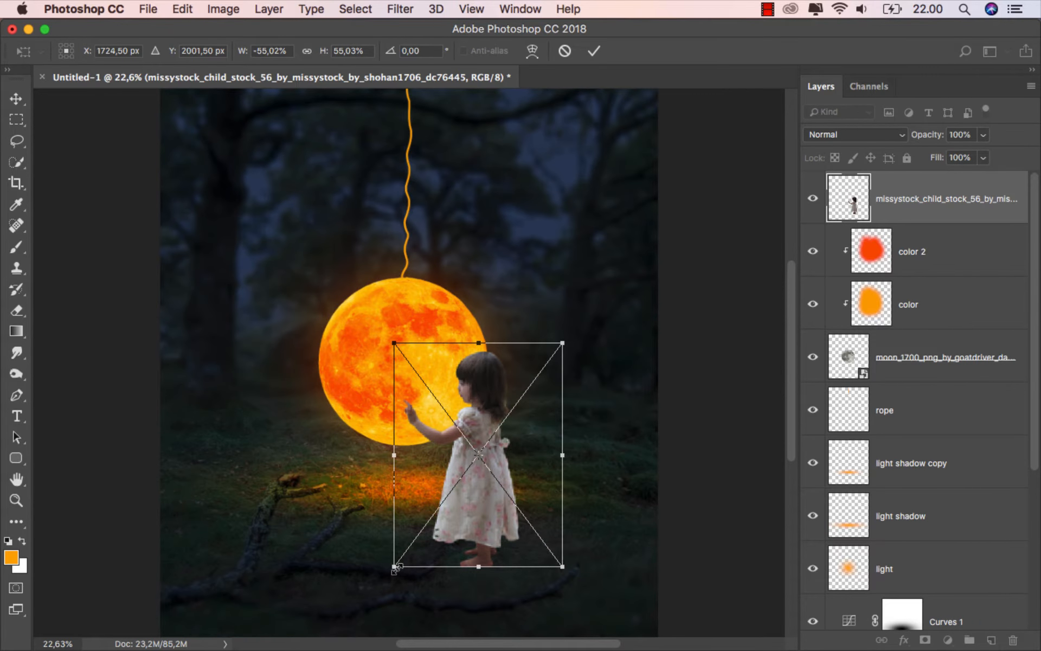
left_click_drag(396, 568, 454, 504)
left_click_drag(541, 418, 524, 412)
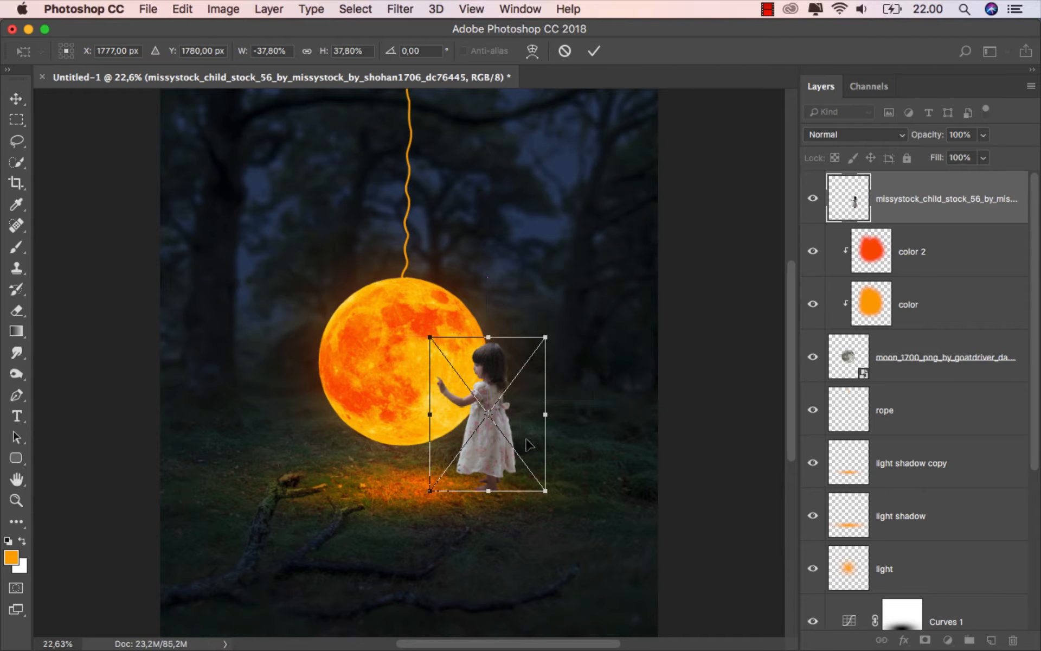
left_click_drag(546, 333, 555, 323)
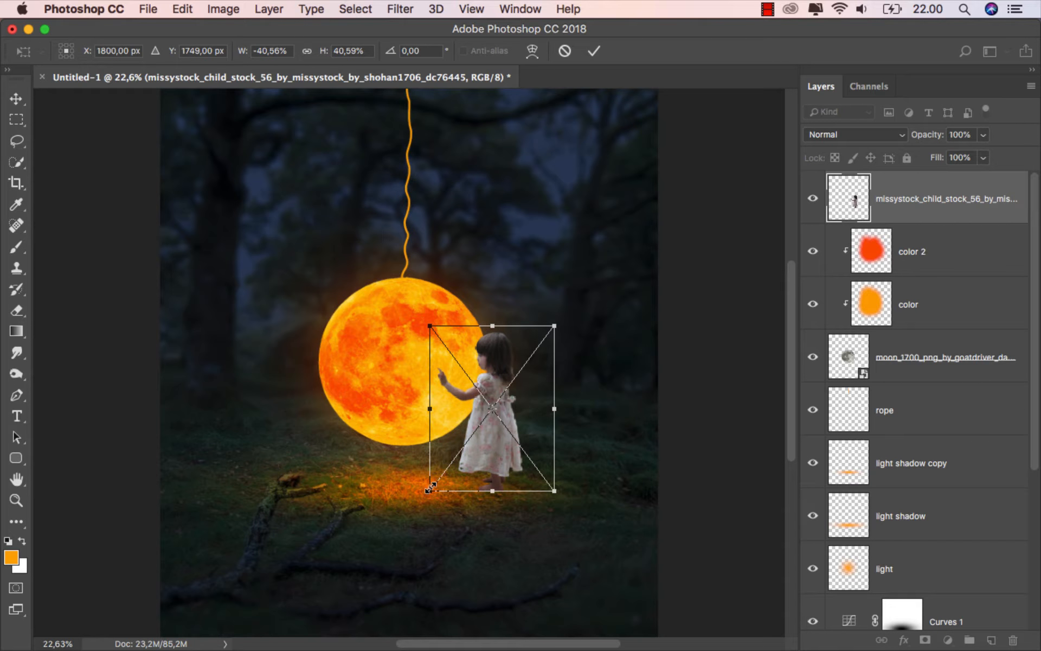
left_click_drag(429, 488, 415, 489)
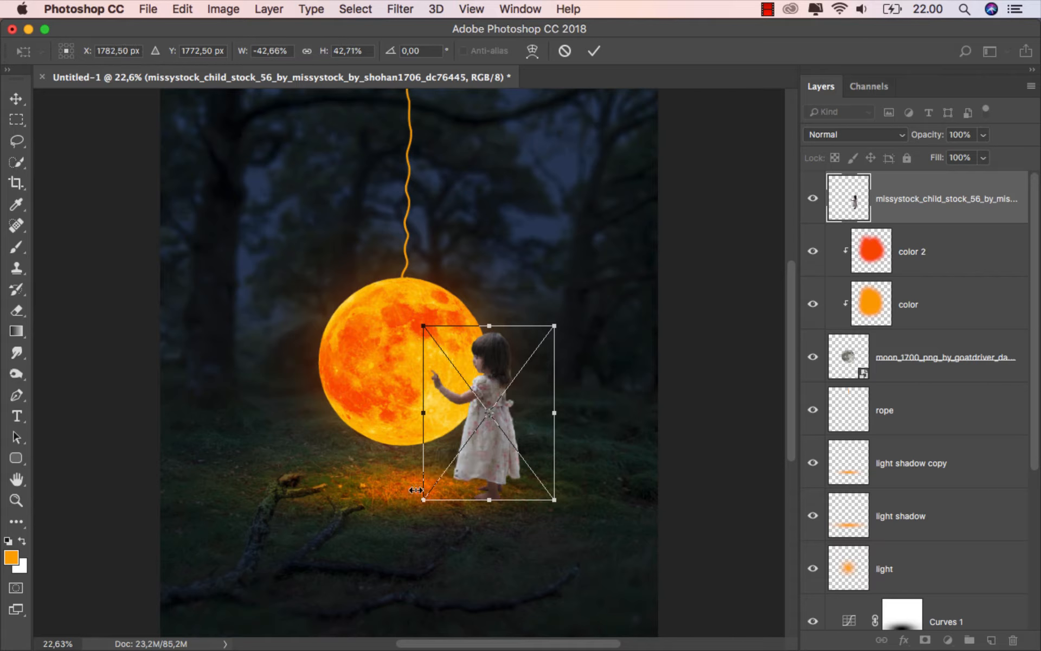
left_click(594, 50)
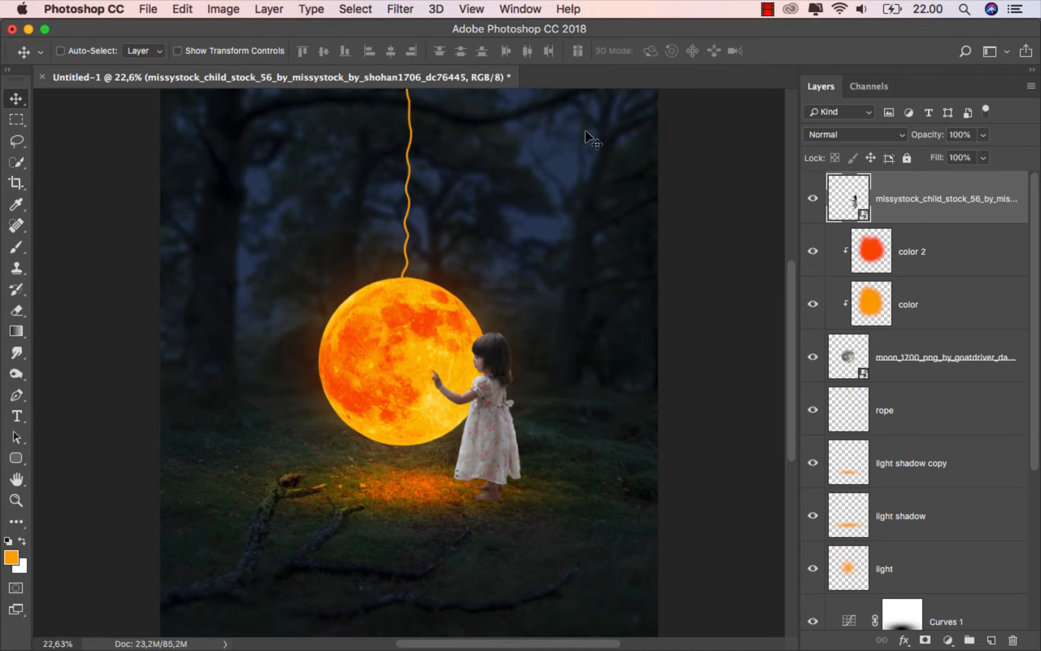
- Add a layer mask to the child layer and choose the Brush tool with black as the foreground colour
scroll(479, 368, "up", 2)
scroll(479, 369, "up", 5)
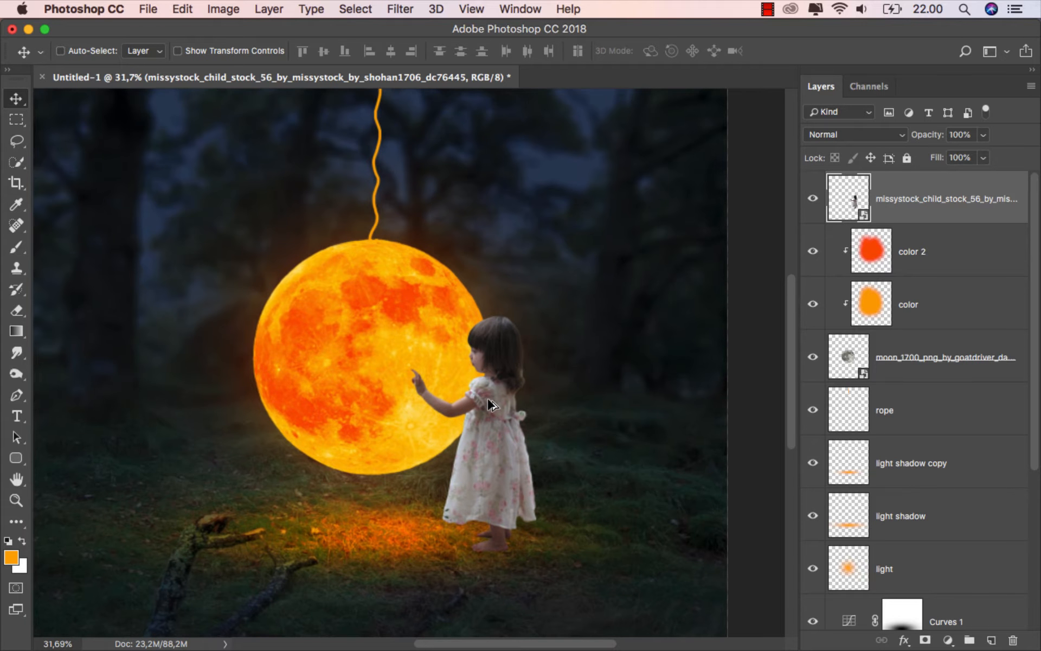
scroll(494, 401, "up", 4)
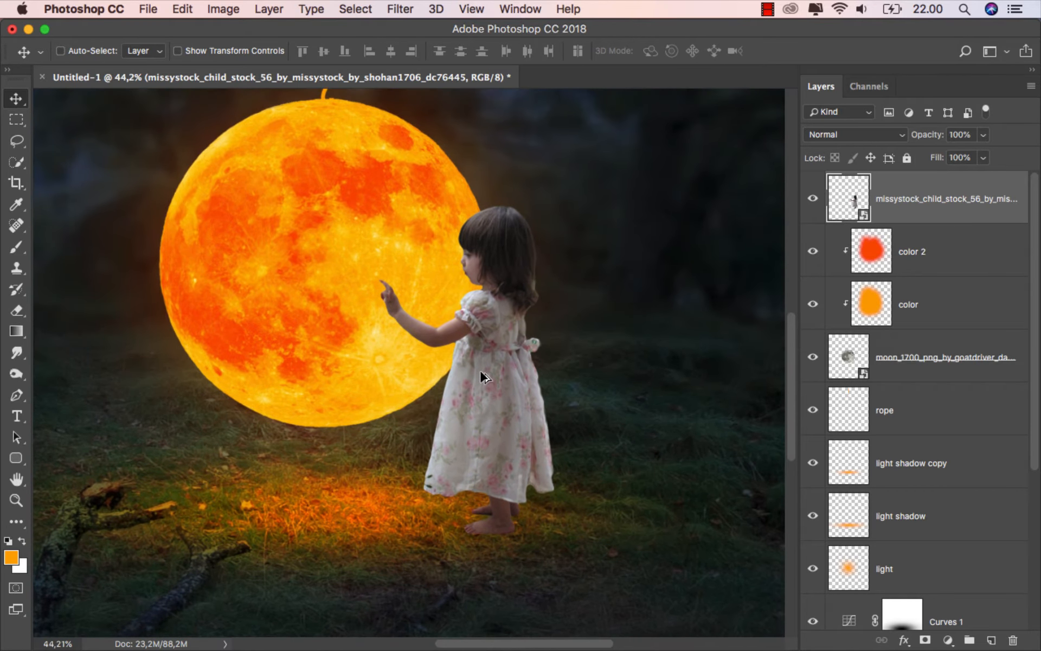
scroll(484, 379, "up", 1)
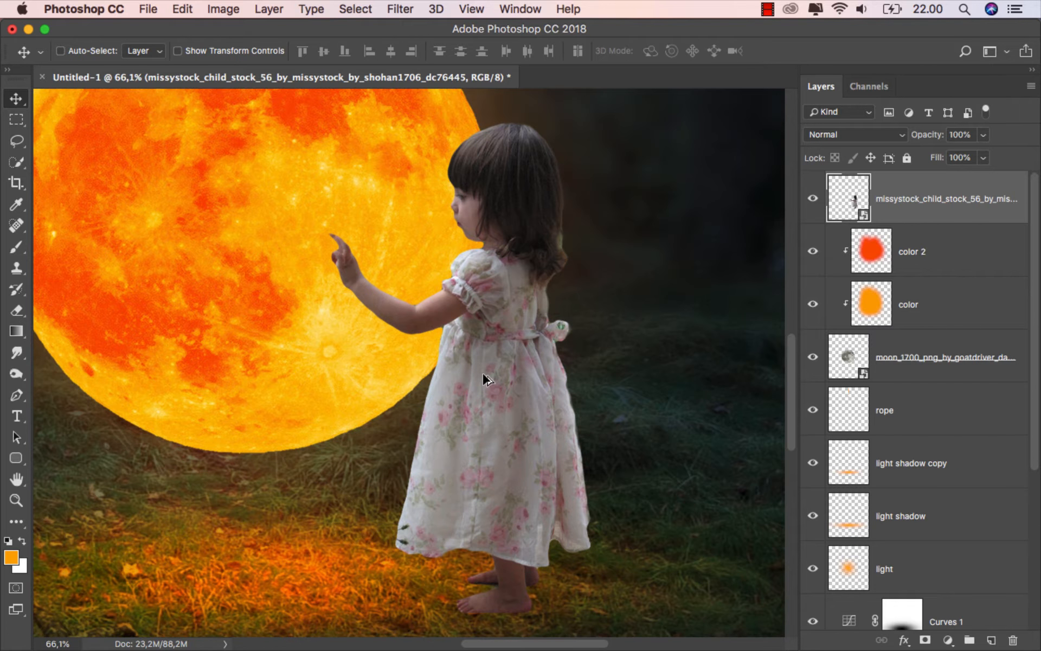
scroll(484, 379, "down", 1)
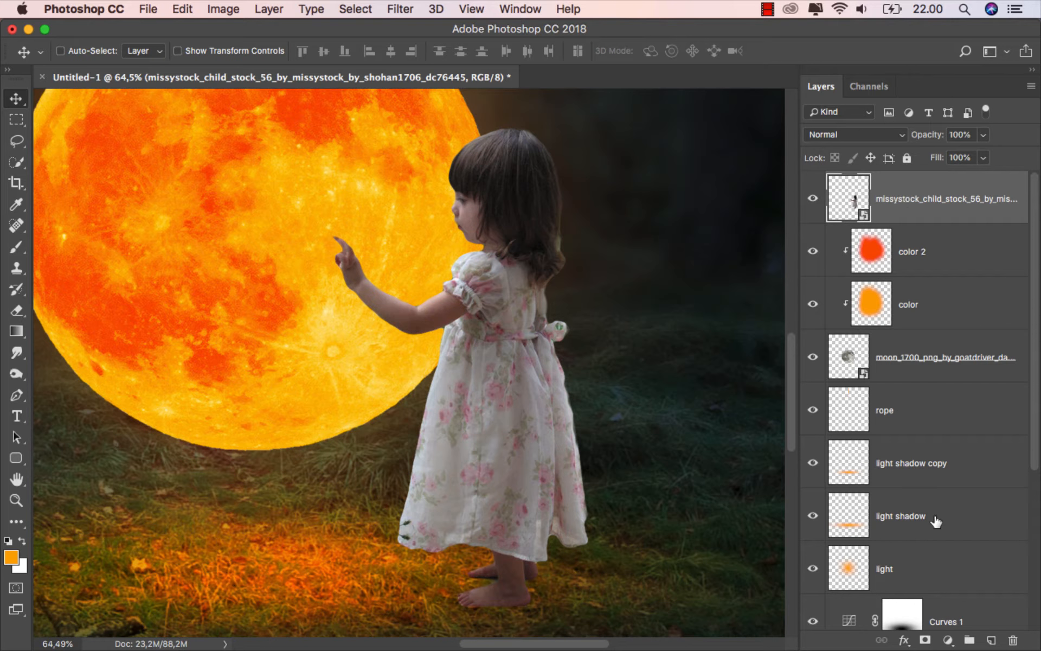
left_click(925, 639)
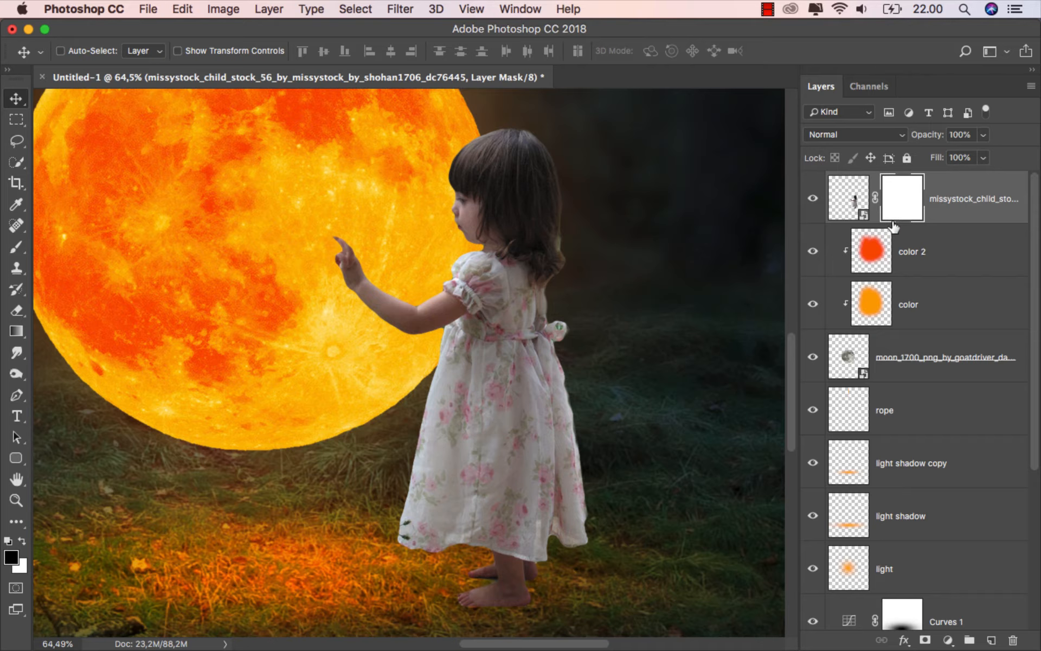
left_click(28, 250)
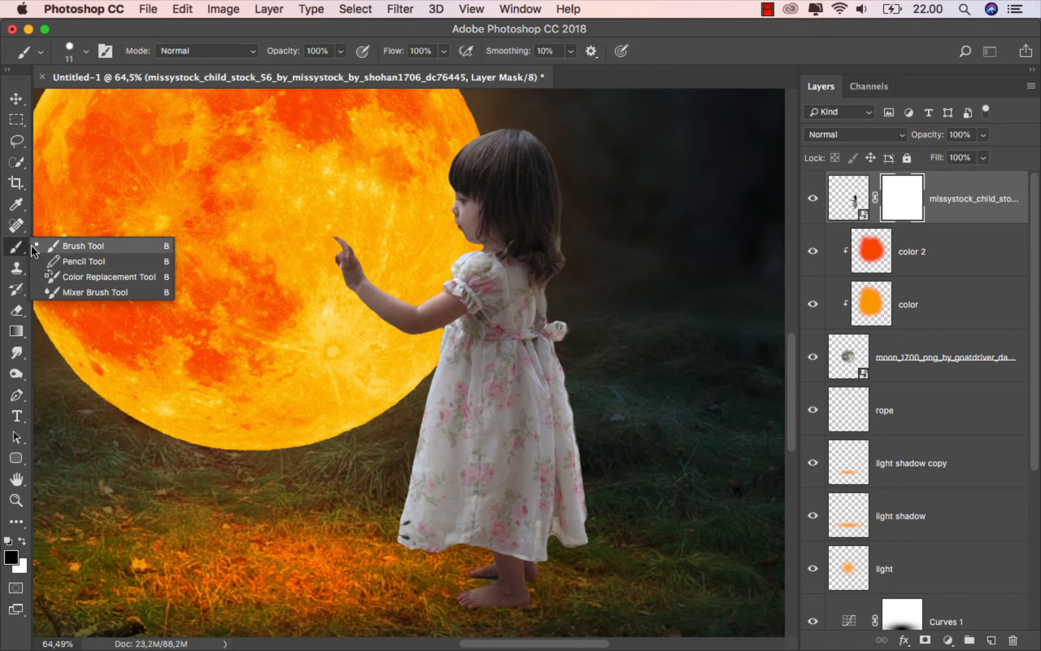
left_click(57, 243)
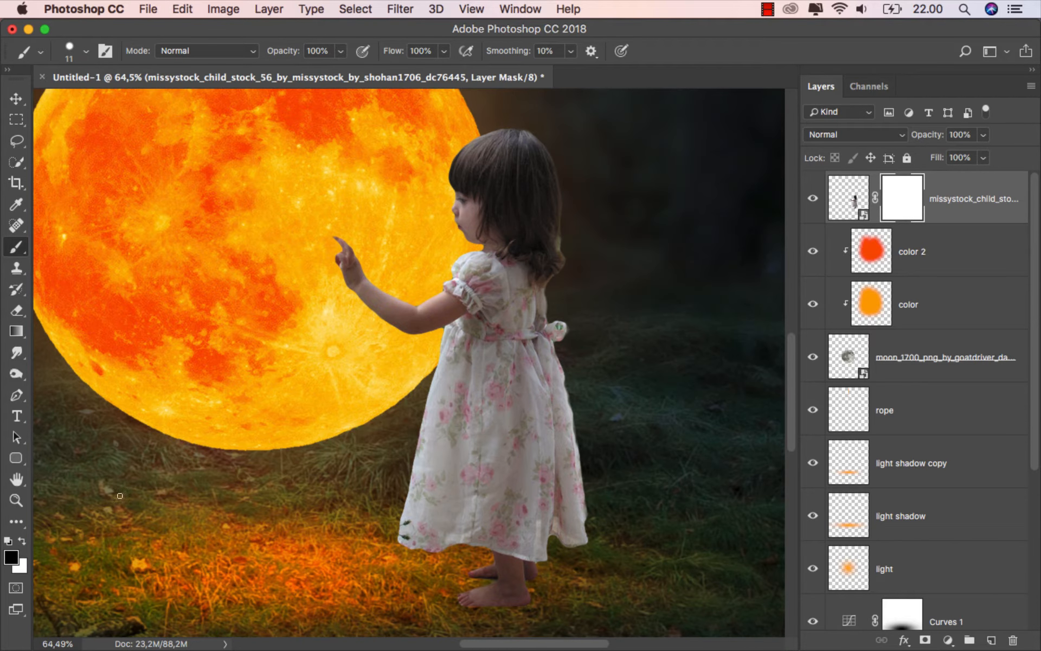
- Reduce the brush to 4 px and mask out the leftover fringe along the child's forehead and nose
scroll(450, 228, "up", 5)
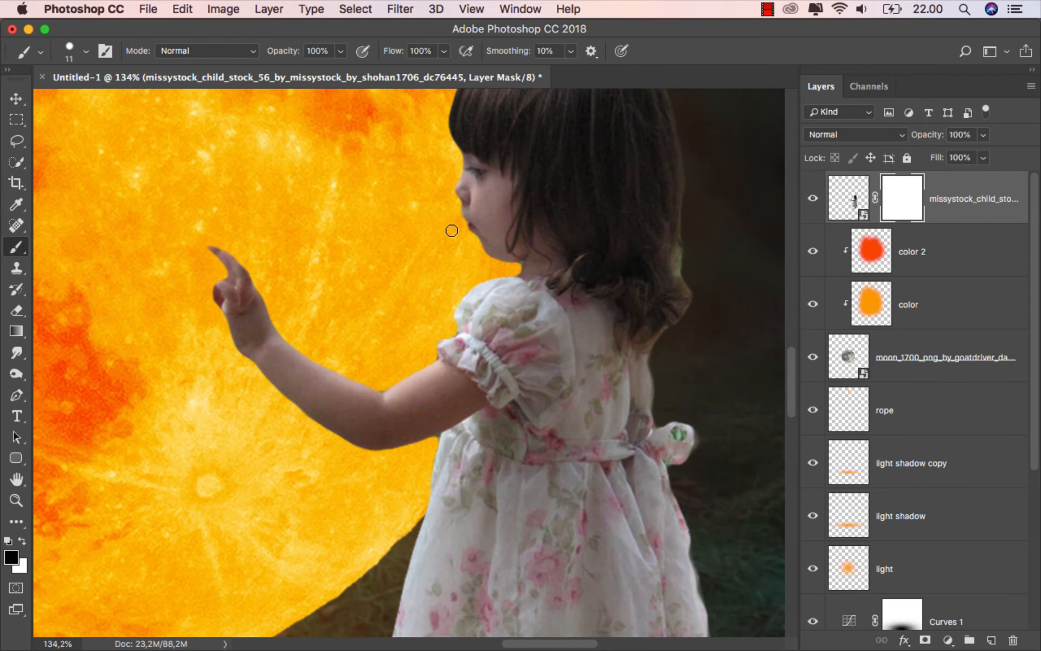
right_click(450, 229)
scroll(467, 179, "up", 3)
scroll(461, 185, "up", 3)
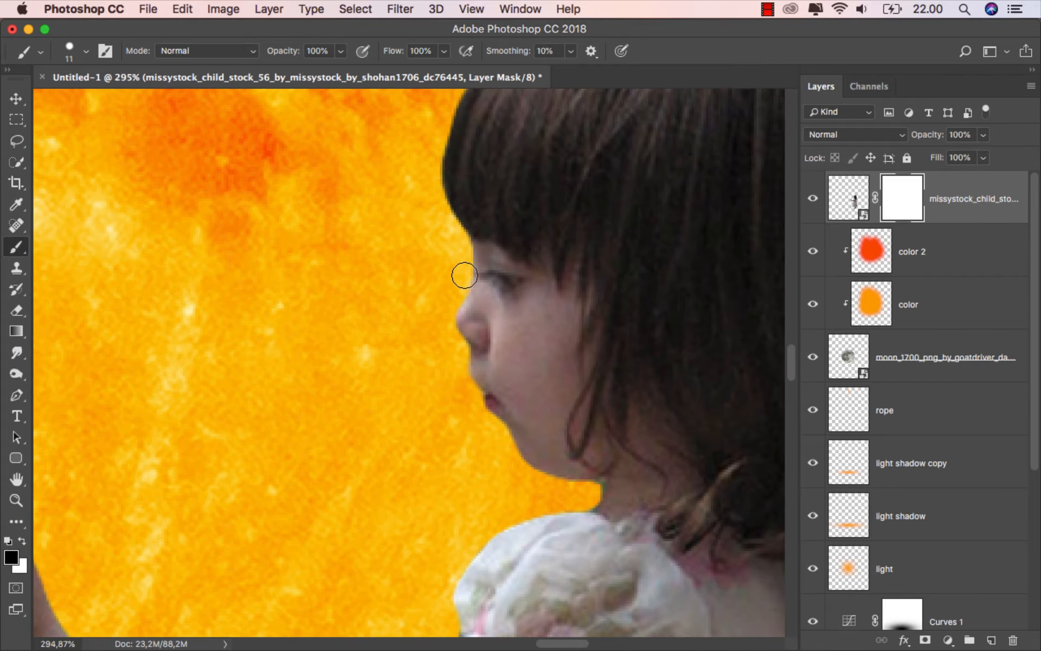
key("bracketleft")
key("bracketleft")
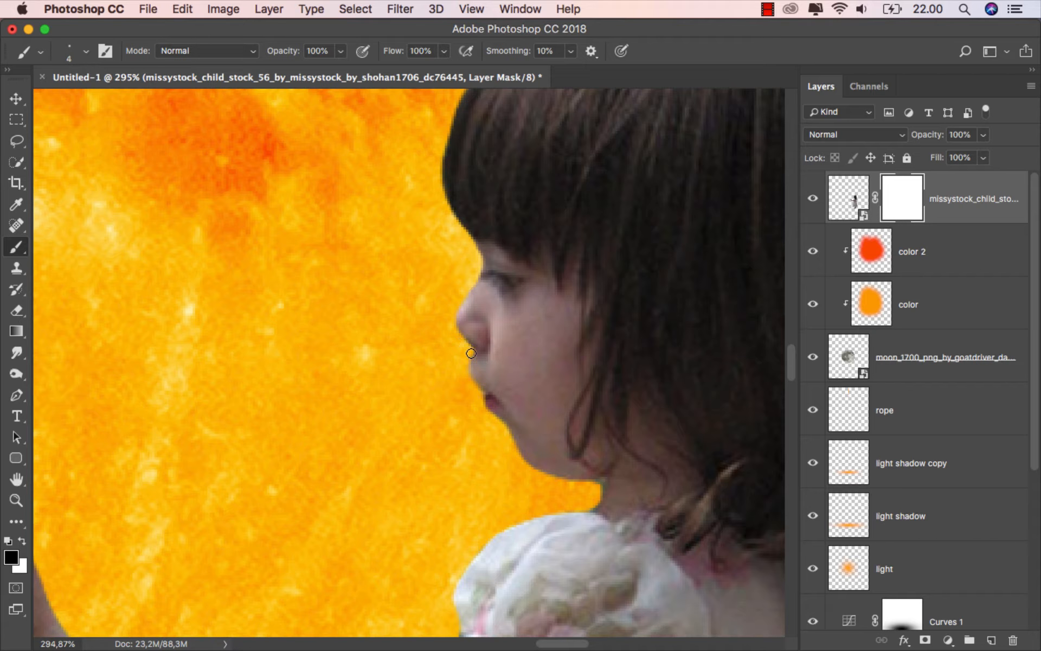
scroll(457, 392, "down", 2)
scroll(541, 416, "down", 3)
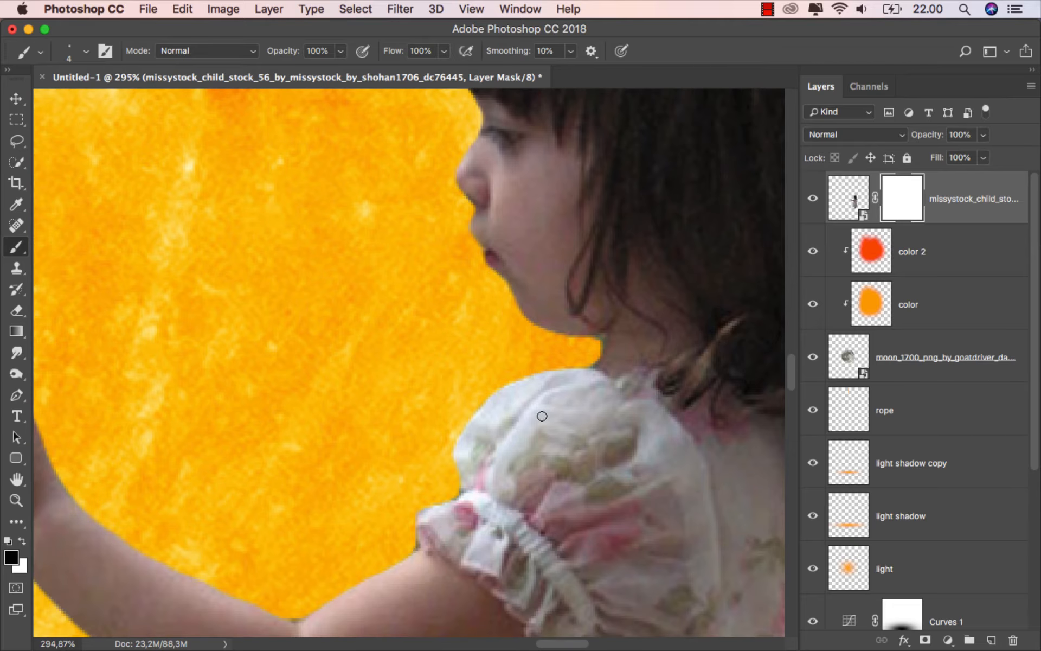
scroll(509, 396, "up", 5)
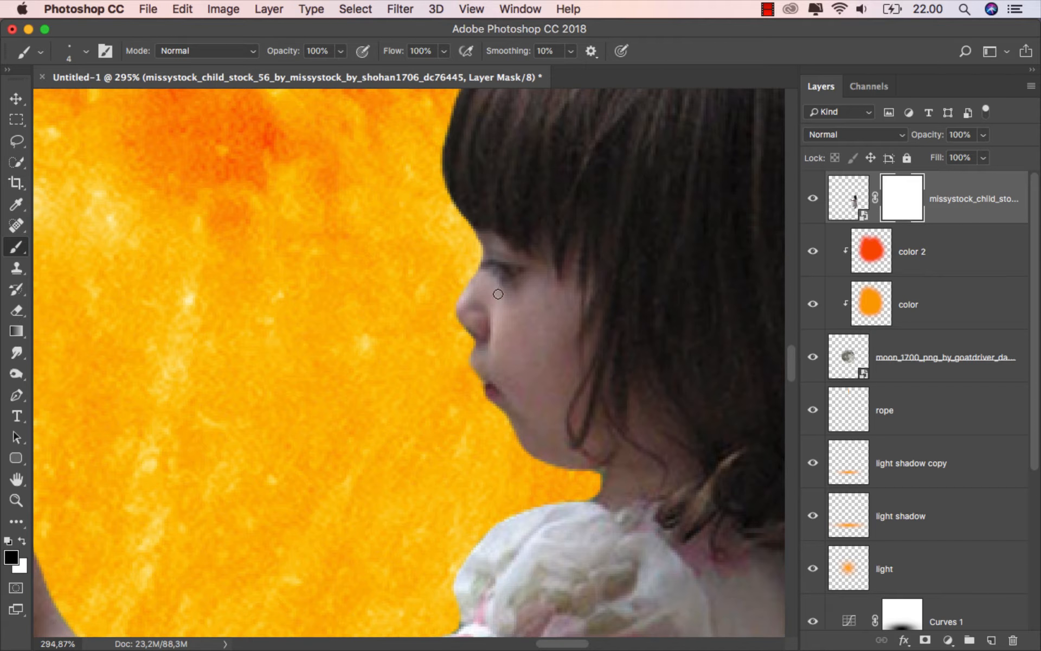